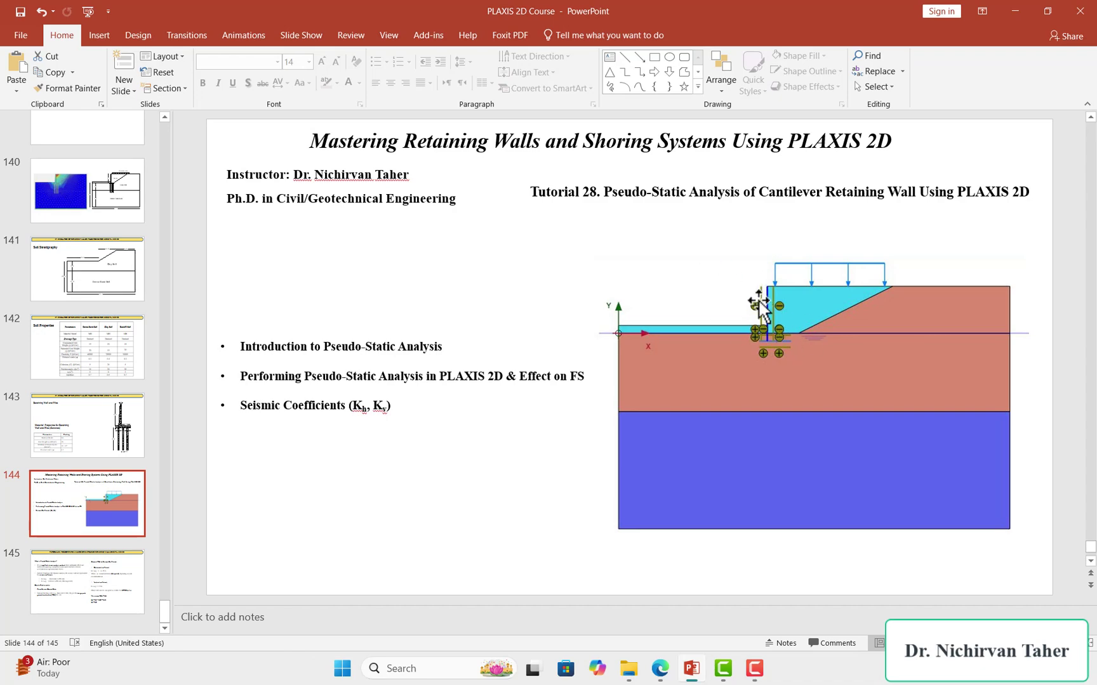
# Step: Launch PLAXIS 2D with the Tutorial 11 cantilever retaining wall .p2dx file from its project folder
pyautogui.click(630, 663)
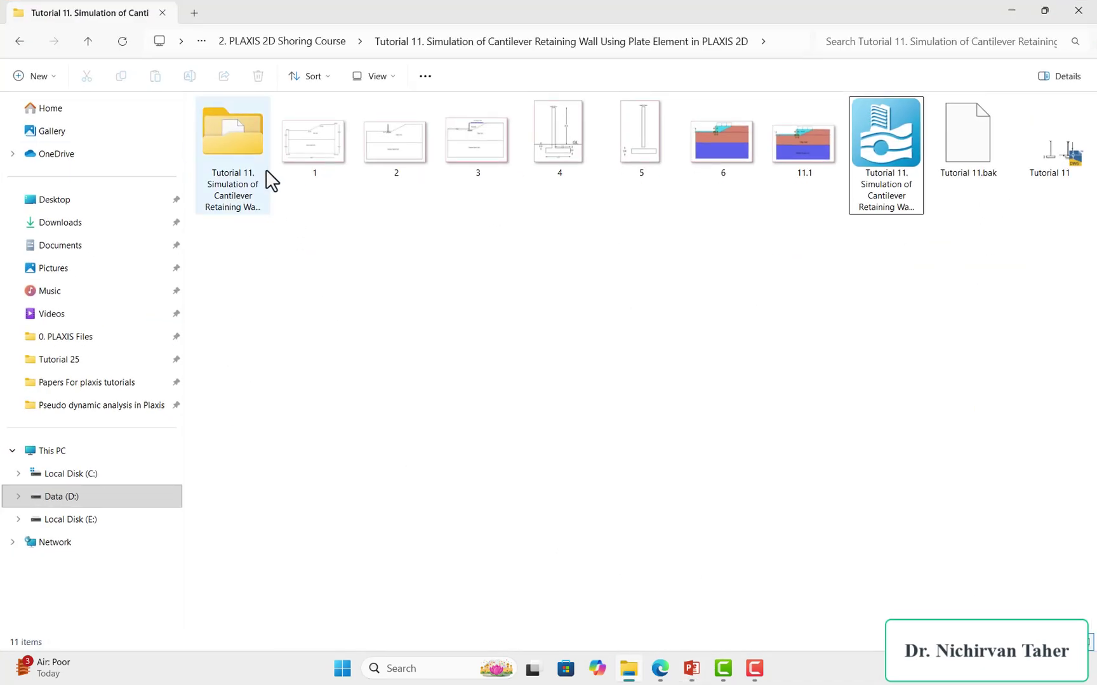
pyautogui.doubleClick(881, 150)
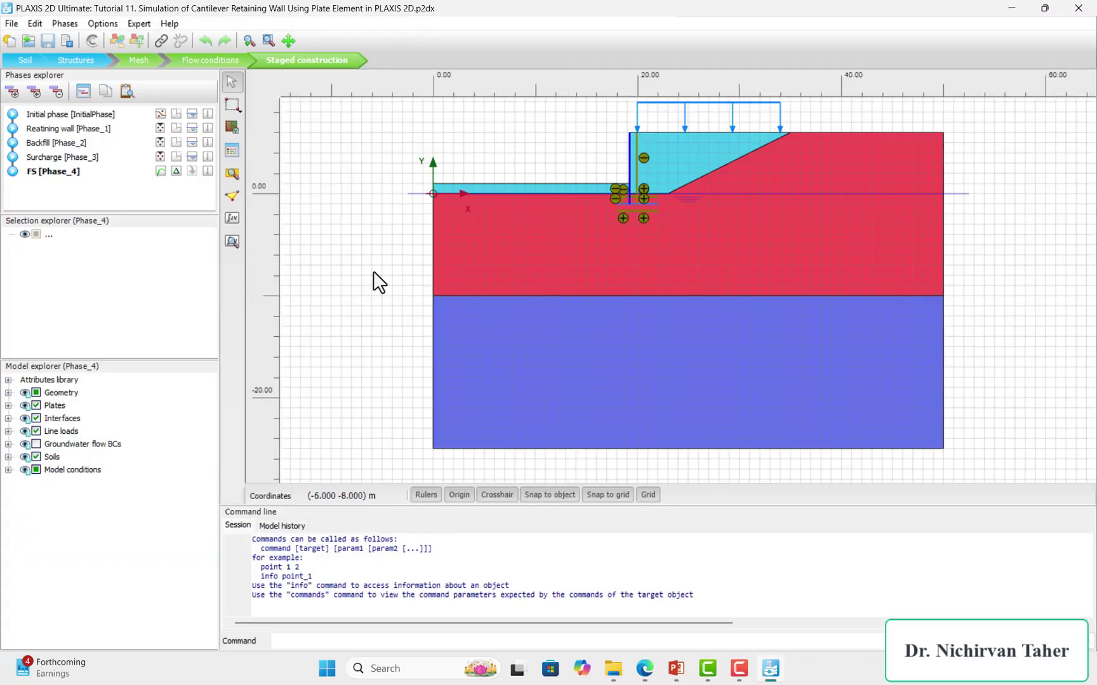
# Step: Enlarge the PLAXIS drawing area and copy the Tutorial 28 title from the PowerPoint slide
pyautogui.moveTo(695, 502); pyautogui.dragTo(695, 557)
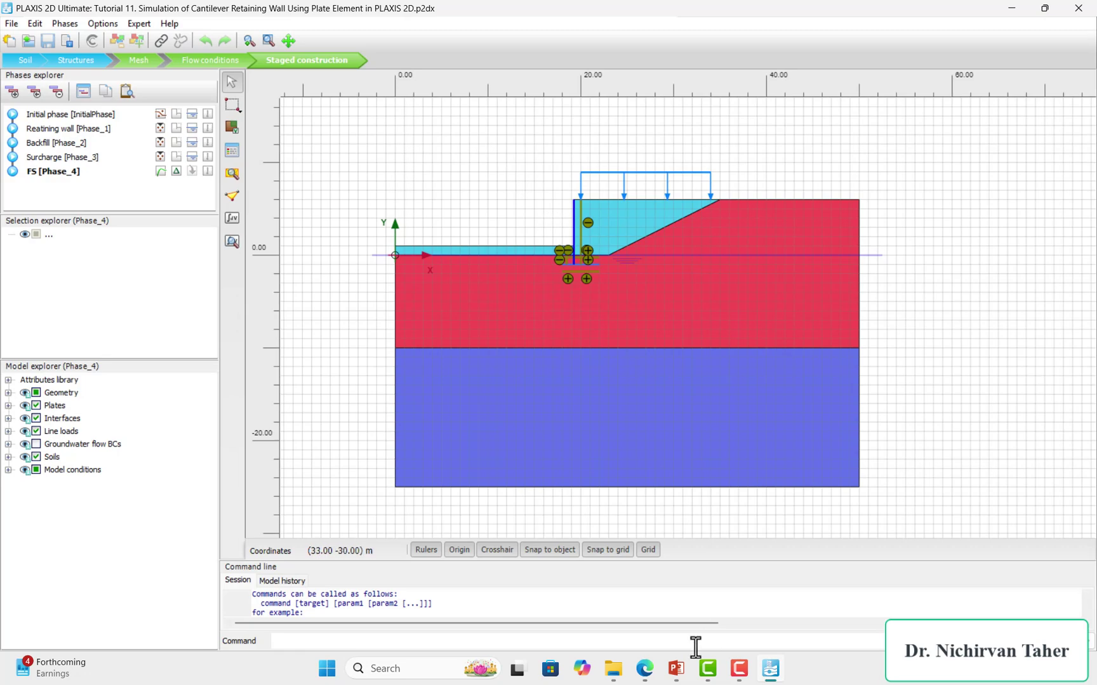
pyautogui.click(677, 678)
pyautogui.tripleClick(700, 191)
pyautogui.rightClick(700, 195)
pyautogui.click(723, 220)
pyautogui.click(559, 561)
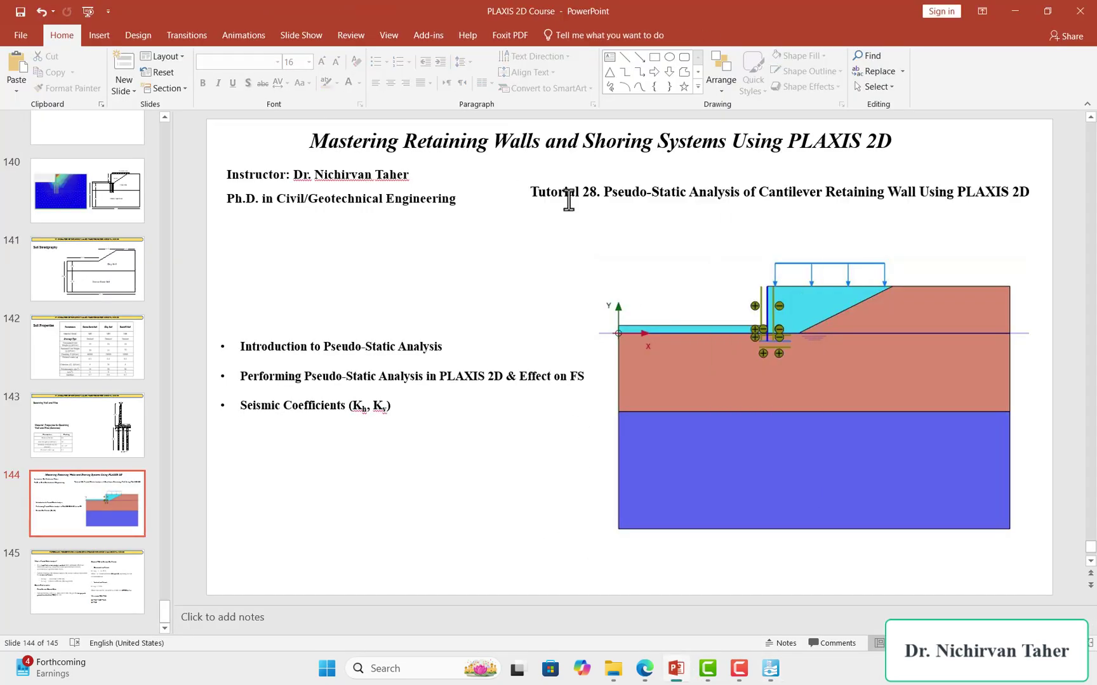
pyautogui.moveTo(678, 676)
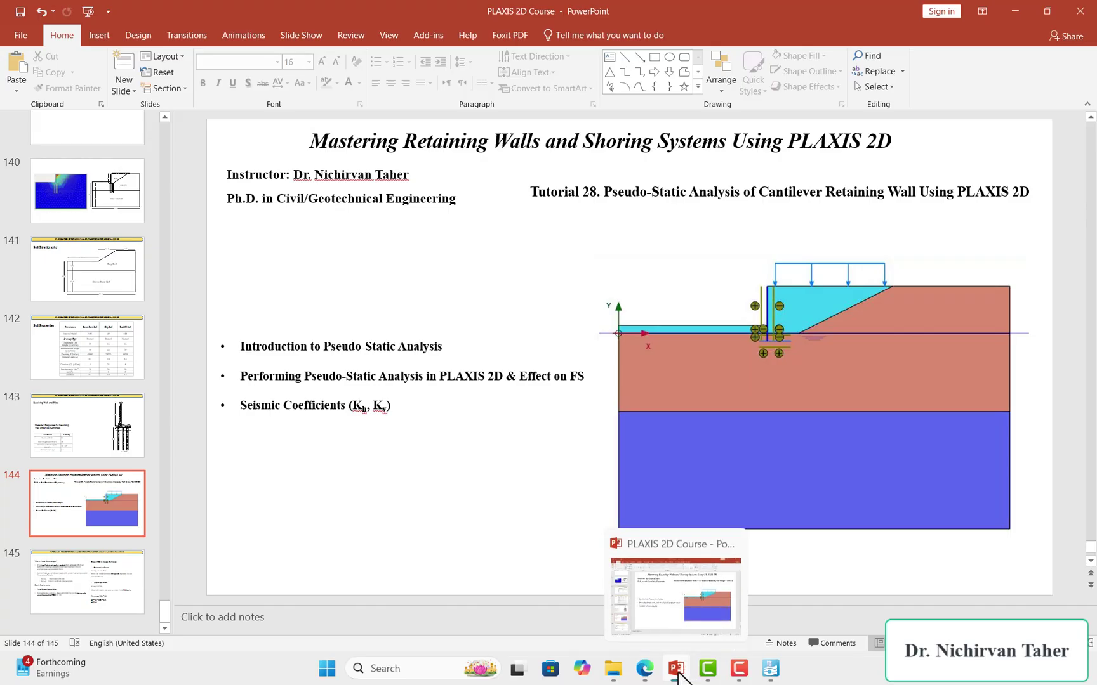
pyautogui.click(770, 671)
# Step: Save the project as 'Tutorial 28. Pseudo-Static Analysis of Cantilever Retaining Wall Using PLAXIS 2D' using the pasted title
pyautogui.click(11, 24)
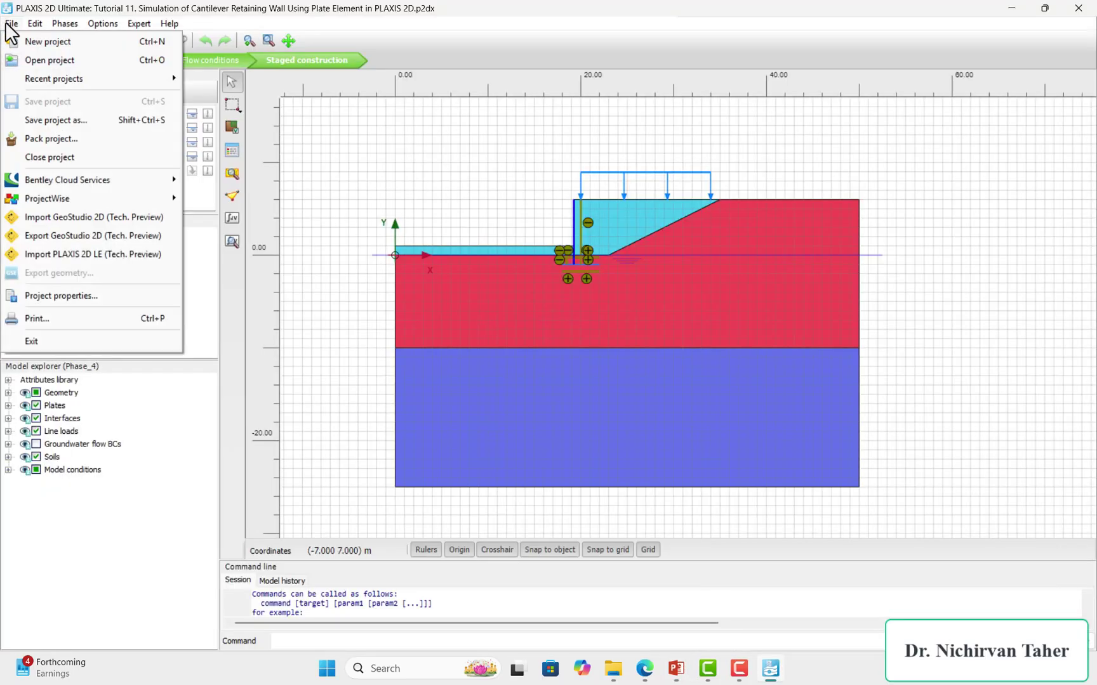
pyautogui.click(80, 119)
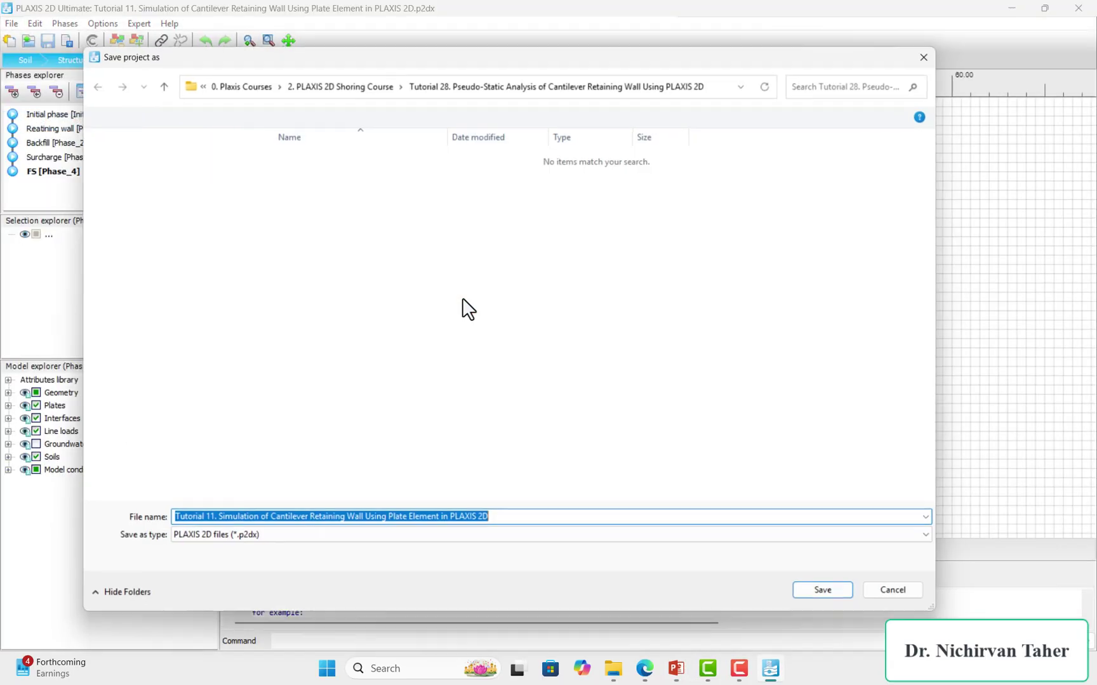
pyautogui.rightClick(452, 525)
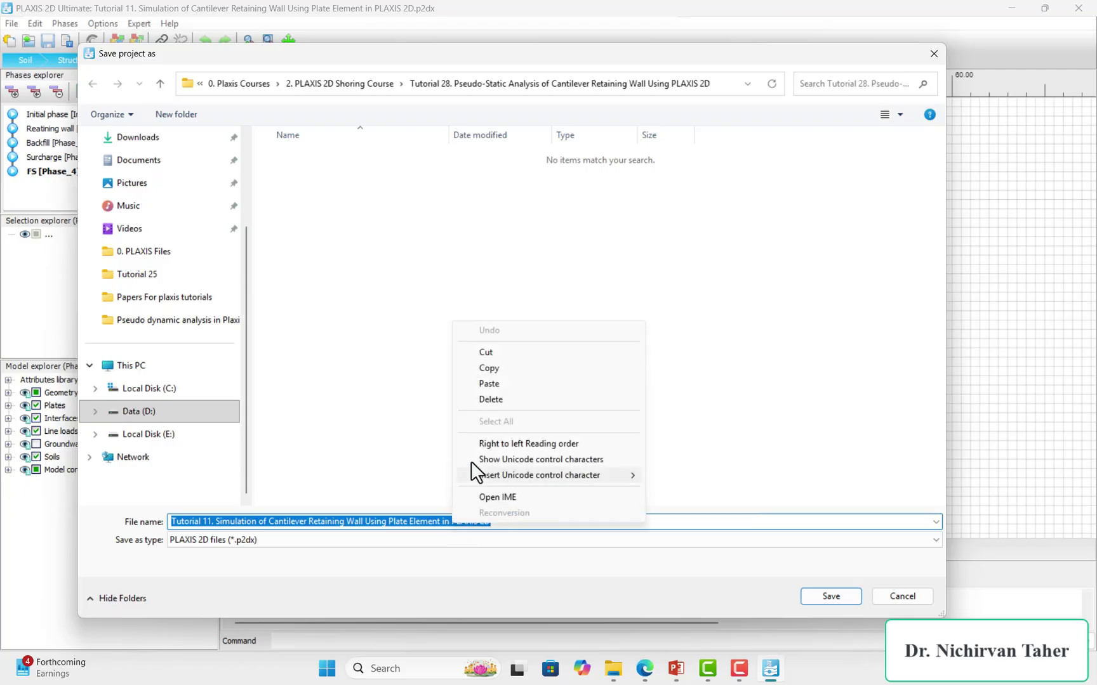
pyautogui.click(496, 385)
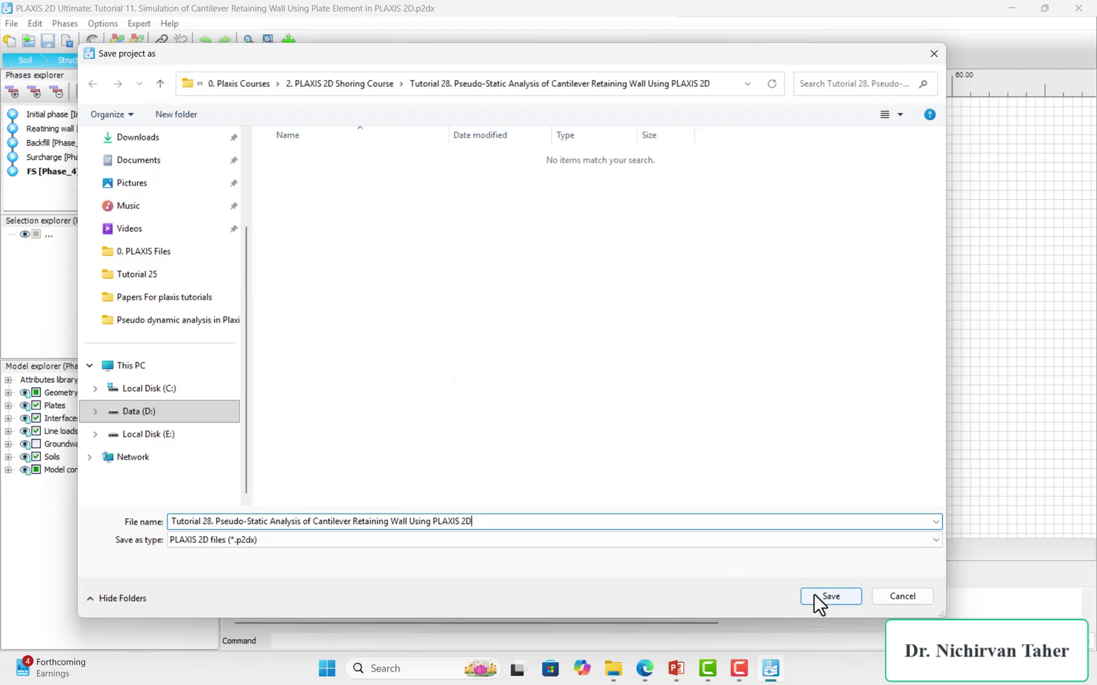
pyautogui.click(813, 595)
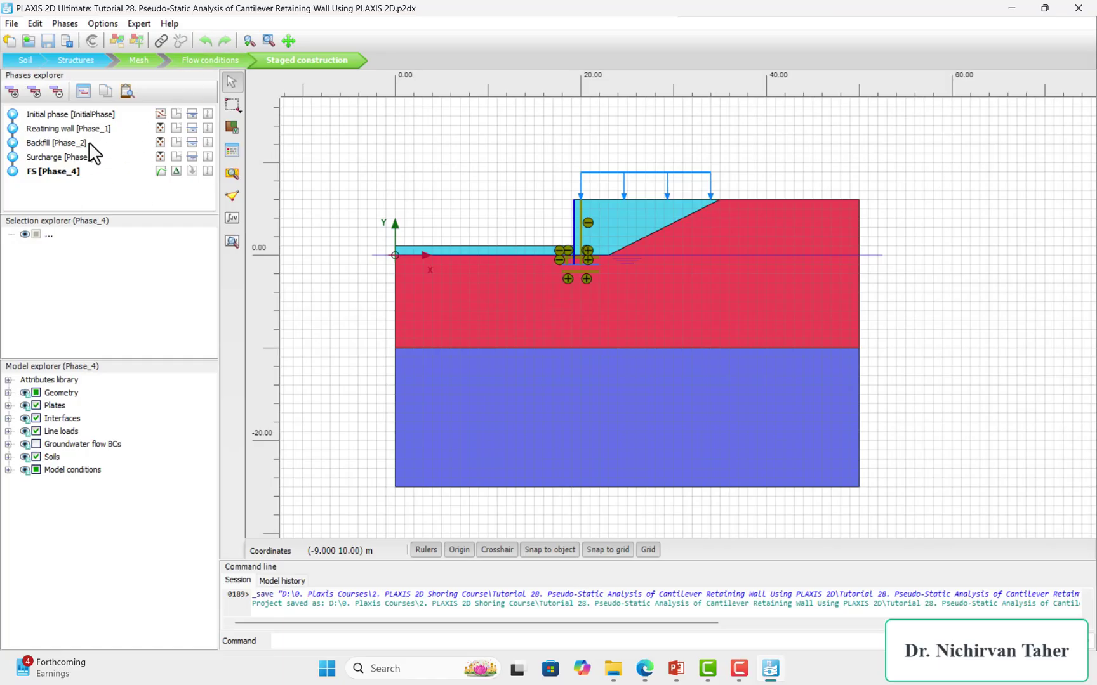
# Step: Review the initial, wall, backfill, surcharge and FS [Phase_4] stages, then calculate all phases
pyautogui.click(70, 115)
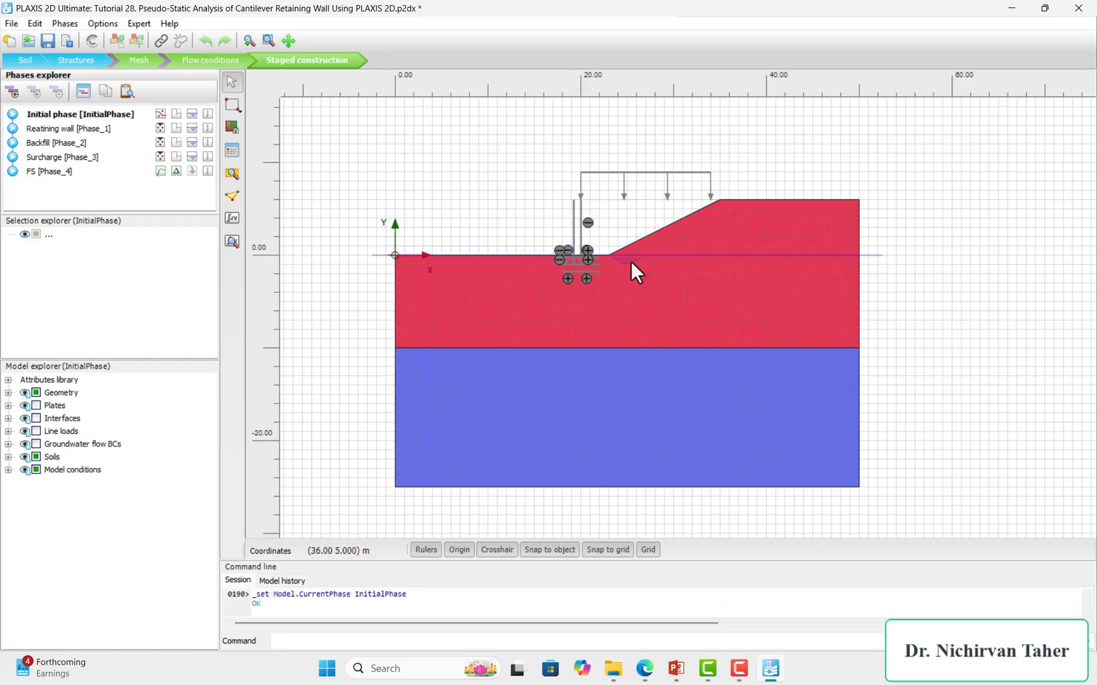
pyautogui.click(69, 130)
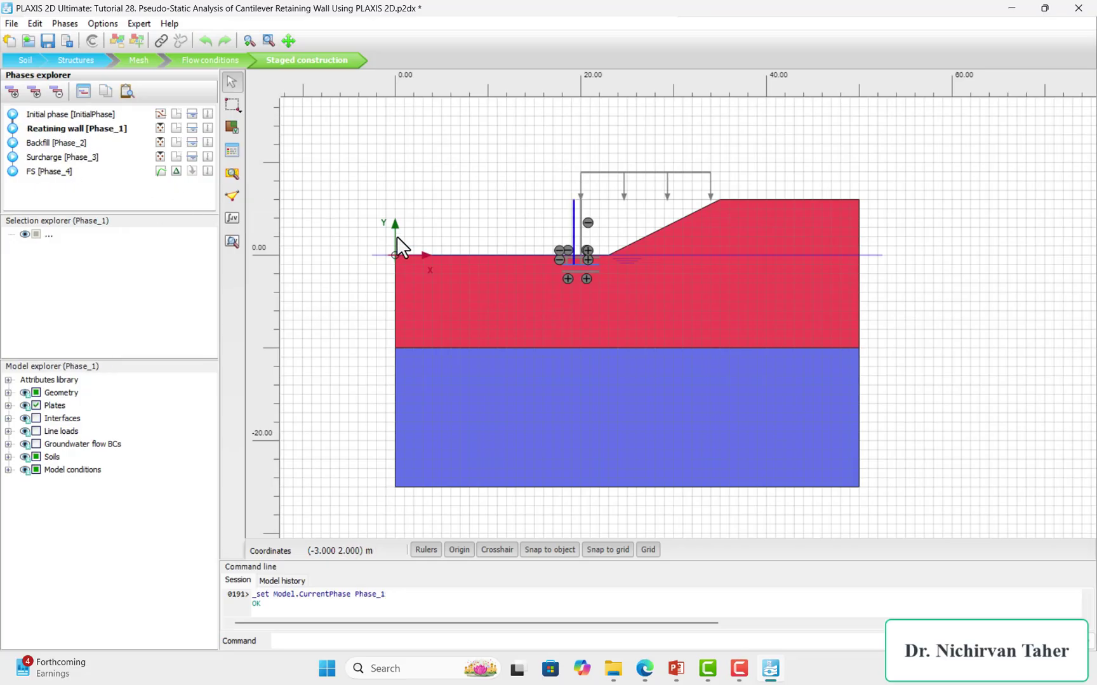
pyautogui.click(43, 143)
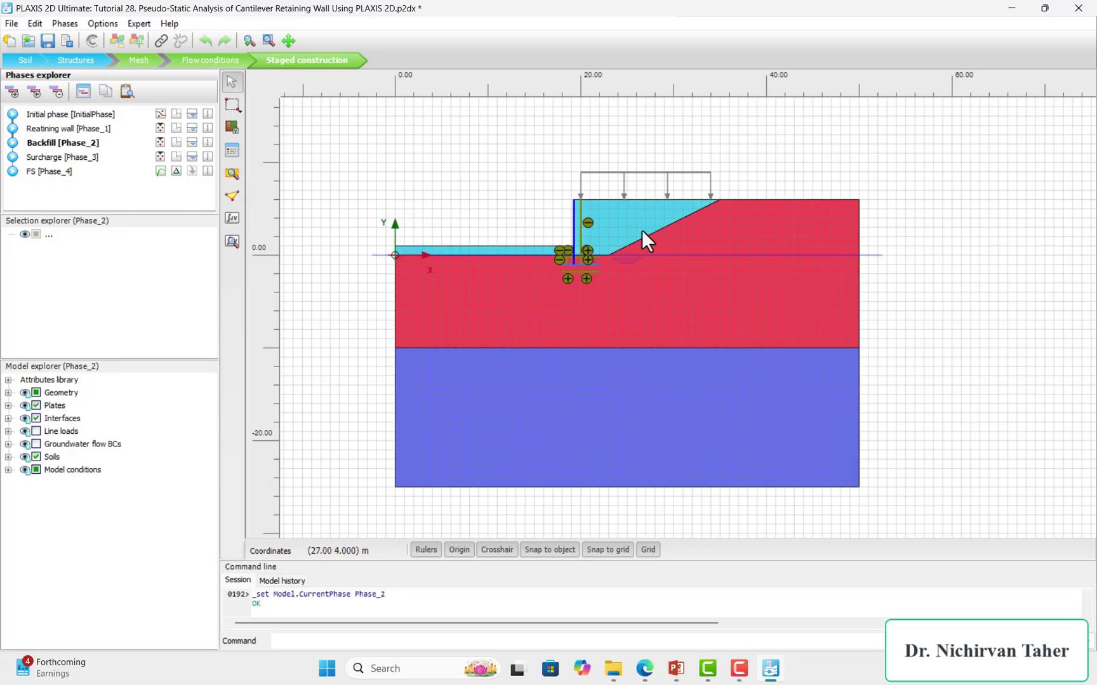
pyautogui.click(53, 157)
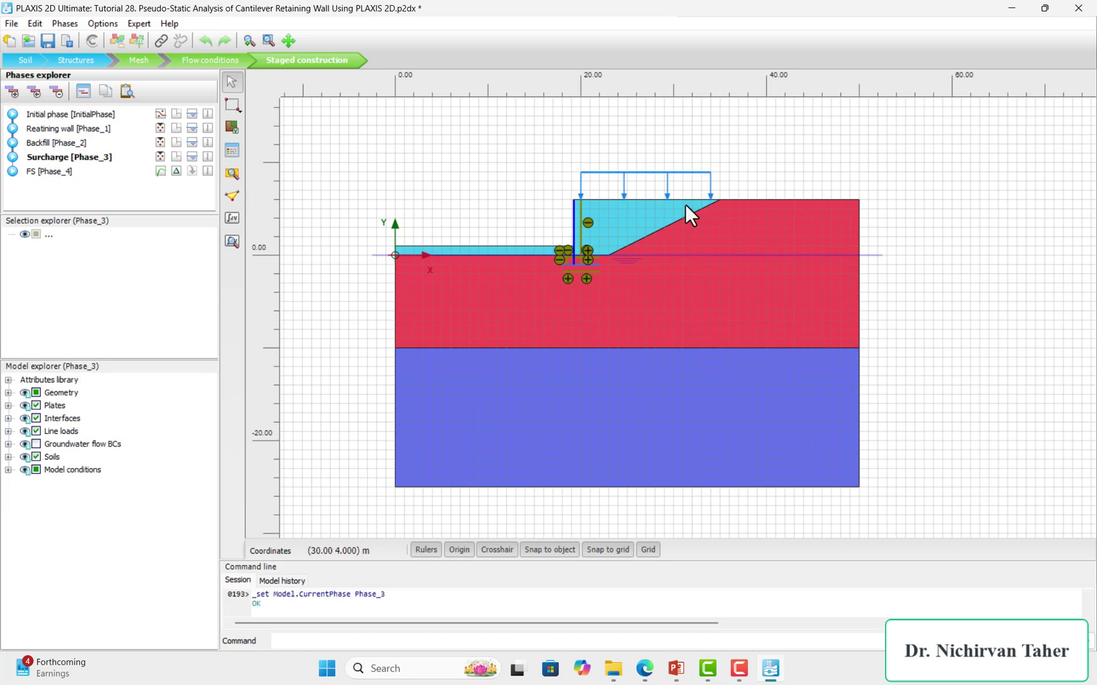
pyautogui.click(40, 171)
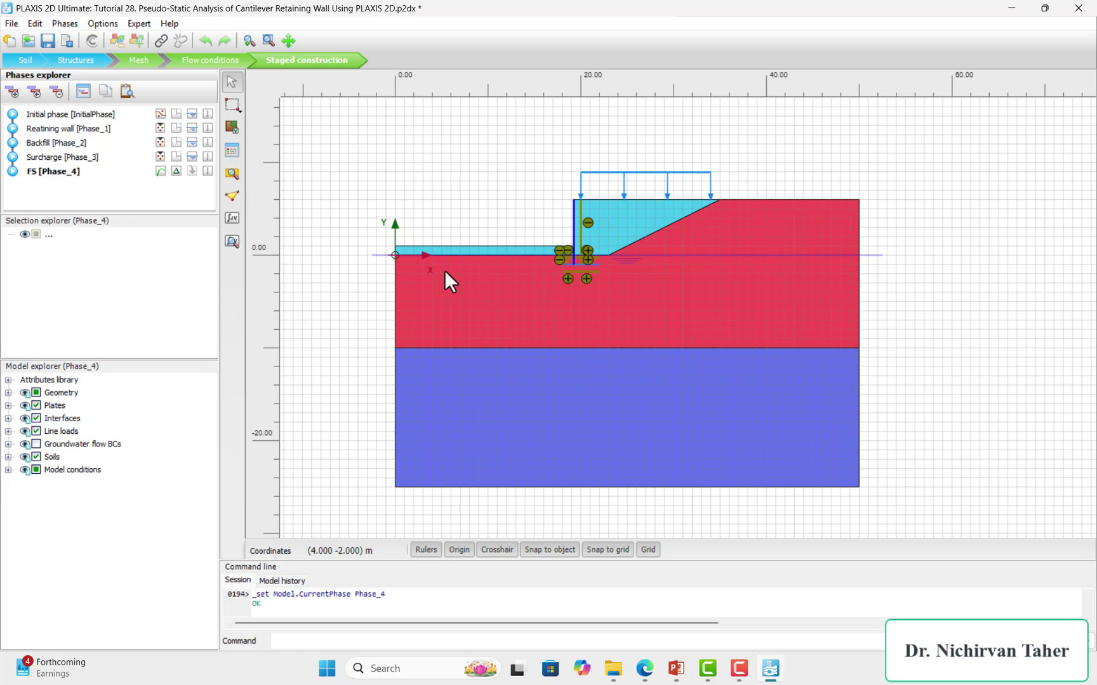
pyautogui.click(232, 222)
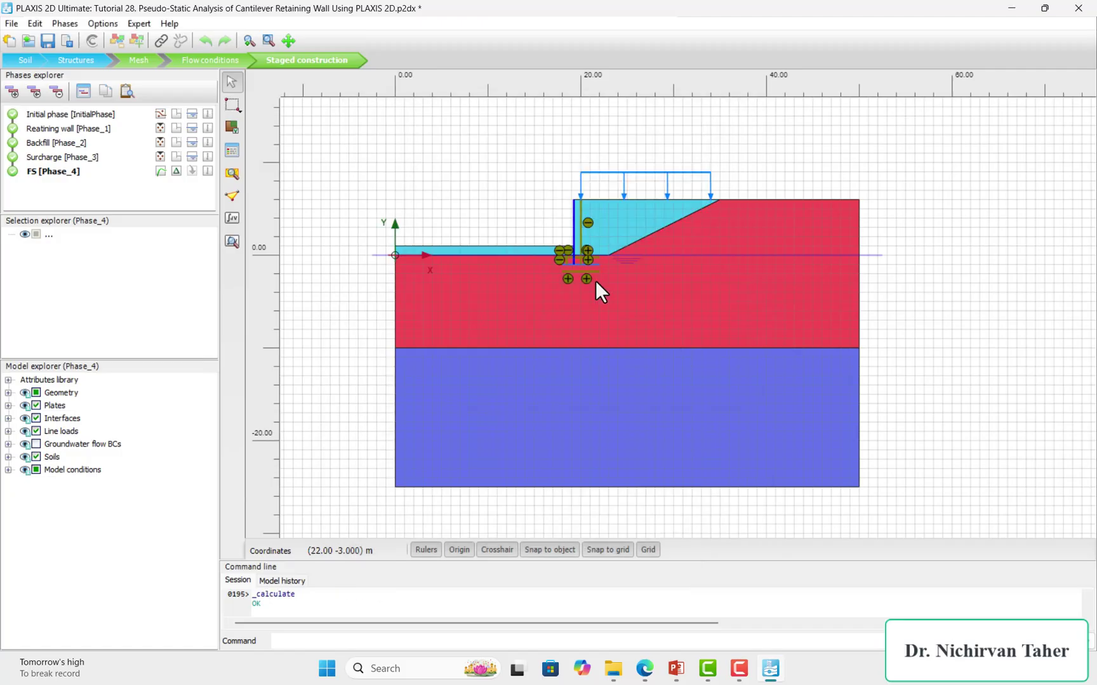
pyautogui.click(87, 92)
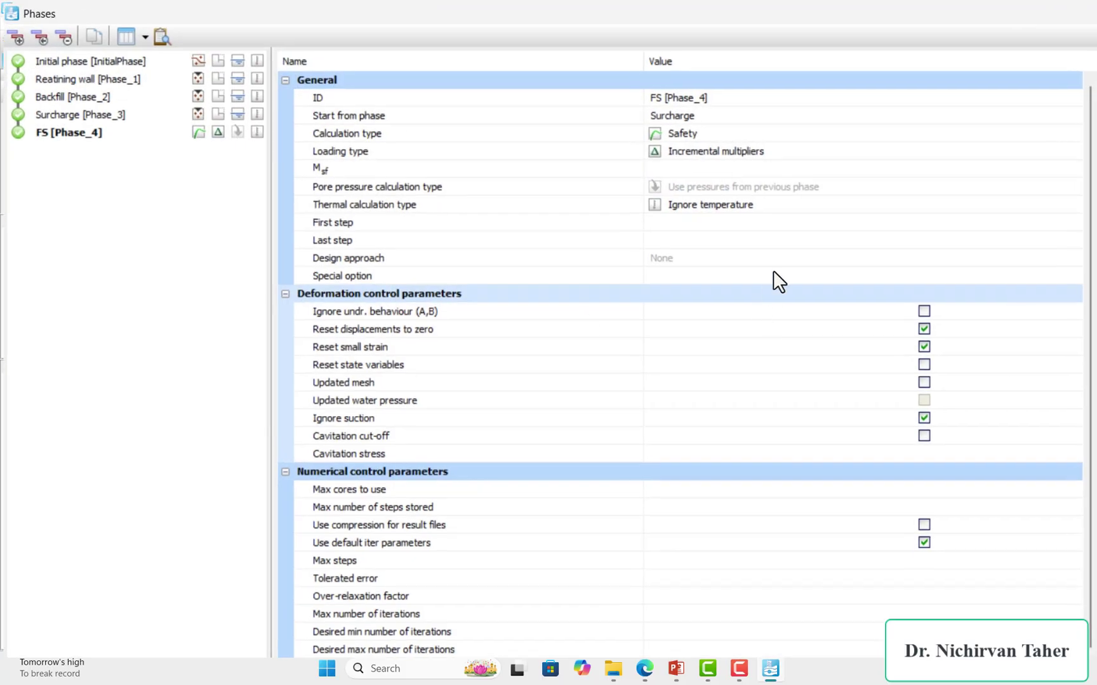
pyautogui.scroll(-3, 867, 304)
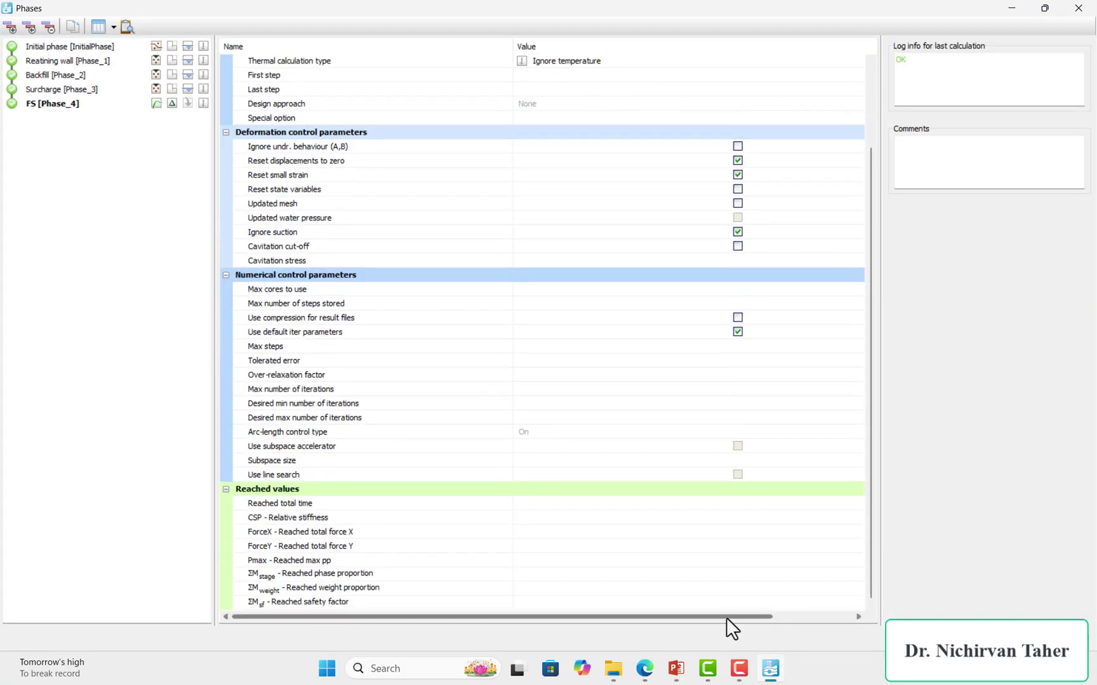
pyautogui.moveTo(730, 617); pyautogui.dragTo(886, 625)
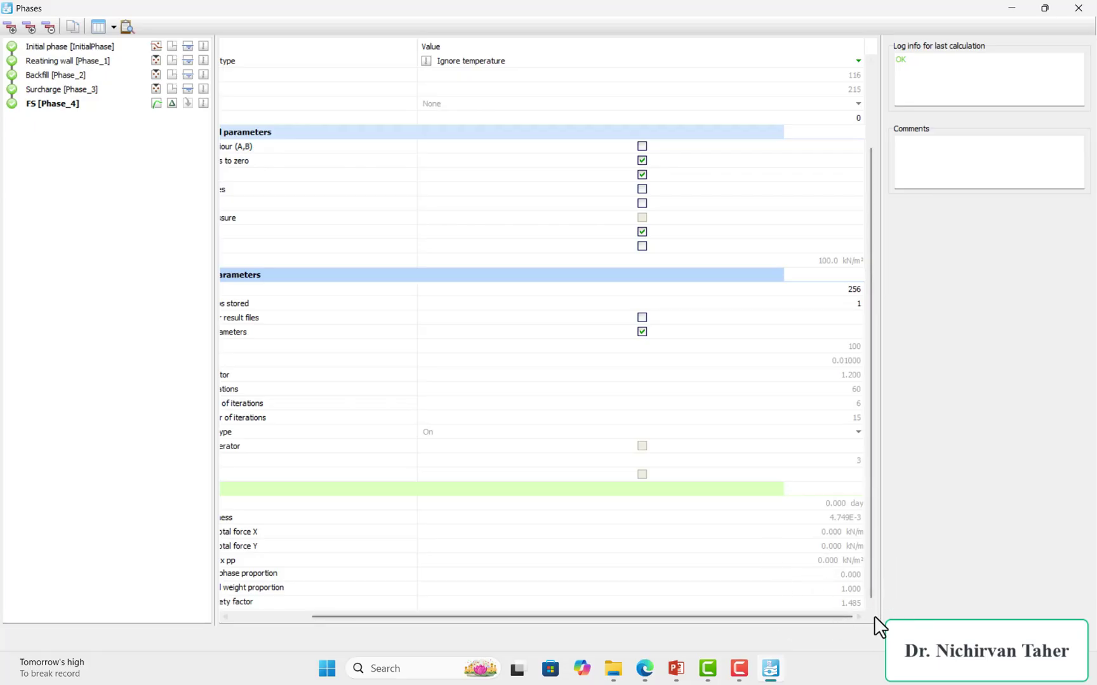
pyautogui.click(1080, 652)
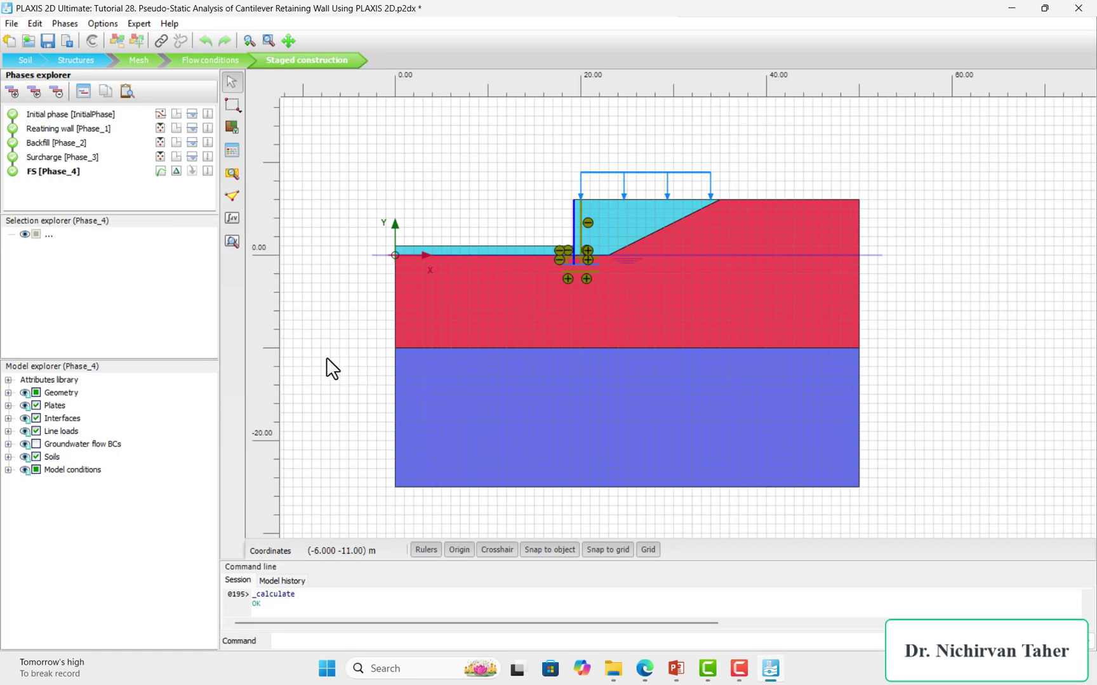
# Step: Check the slide deck and monitor the Phase_5 and Phase_6 calculation, moving the Active tasks window aside
pyautogui.click(676, 668)
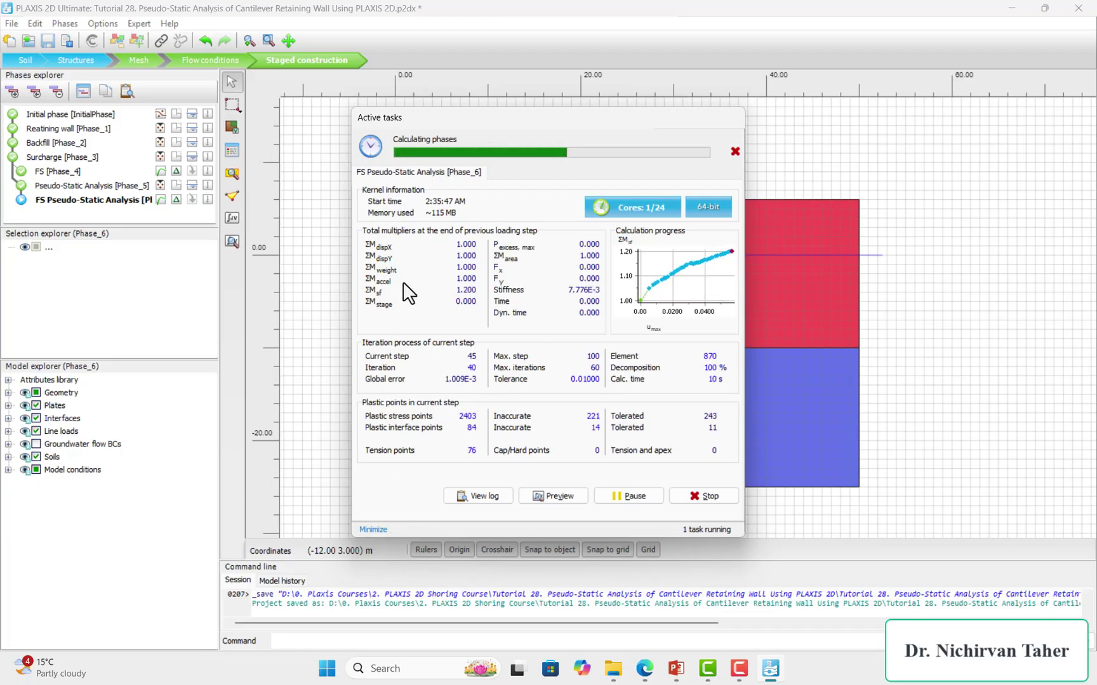
pyautogui.moveTo(563, 133); pyautogui.dragTo(339, 135)
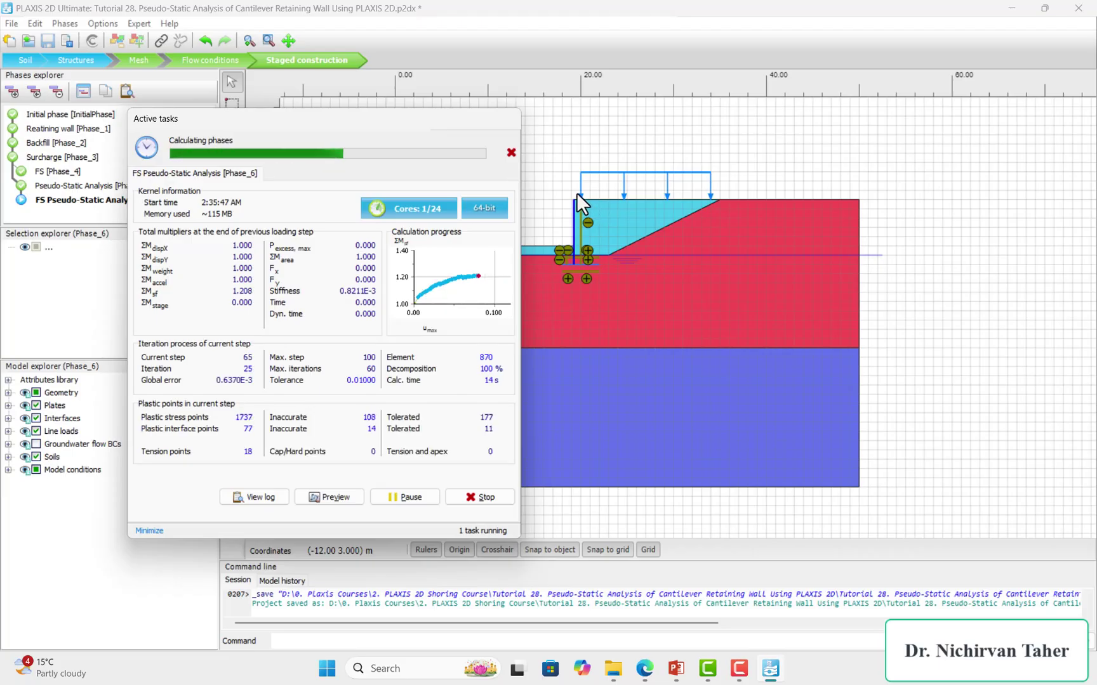
pyautogui.moveTo(309, 134); pyautogui.dragTo(489, 133)
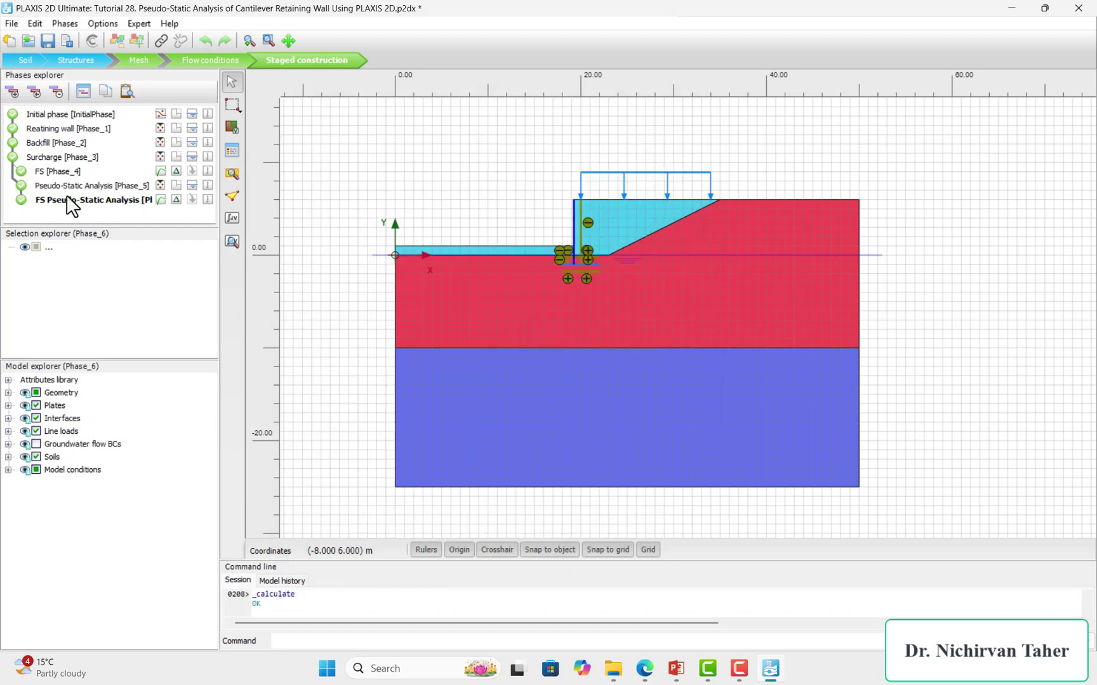
# Step: Compare the reached values of both FS phases, confirming the pseudo-static safety factor of 1.216, then close Phases
pyautogui.click(82, 91)
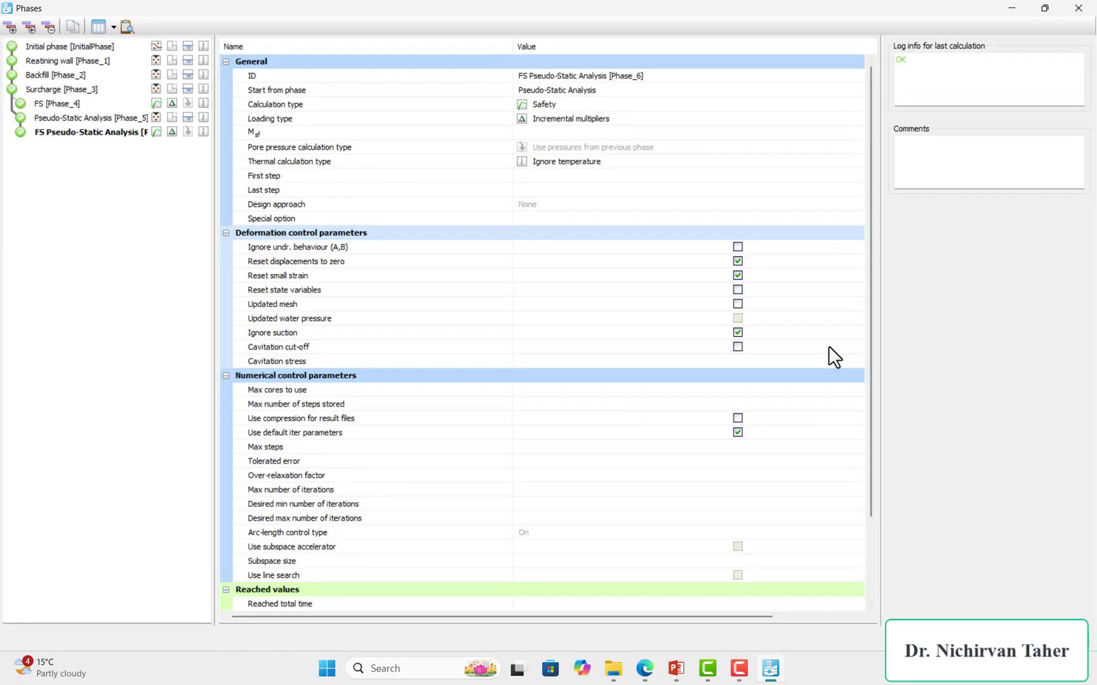
pyautogui.scroll(-3, 747, 571)
pyautogui.moveTo(706, 617); pyautogui.dragTo(582, 602)
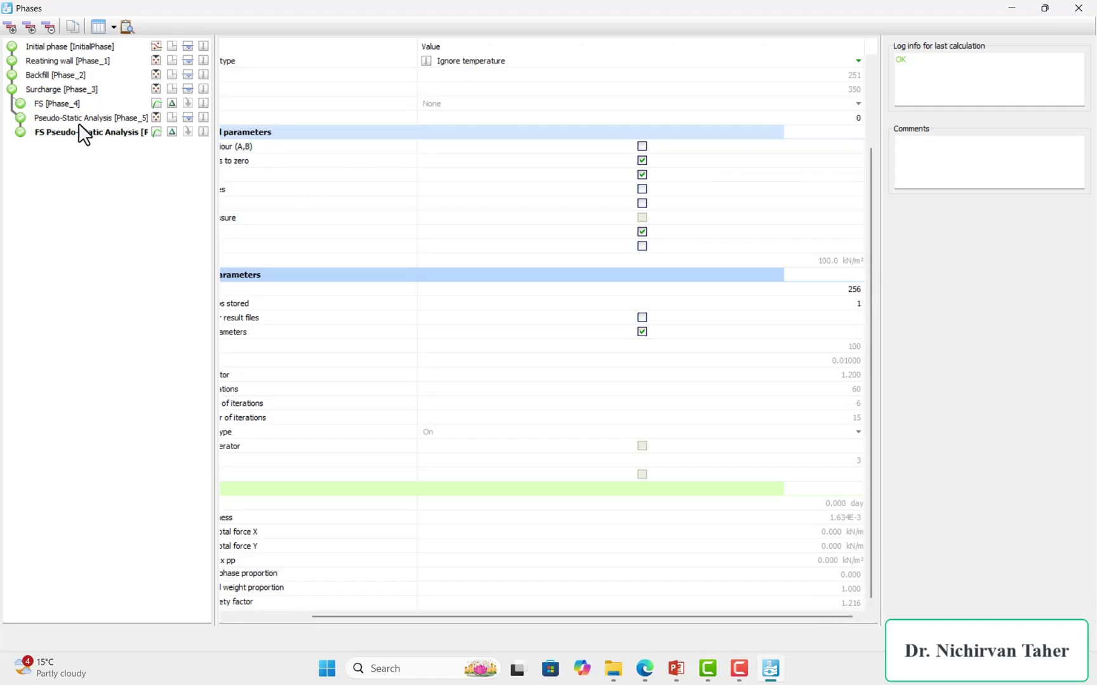
pyautogui.click(64, 105)
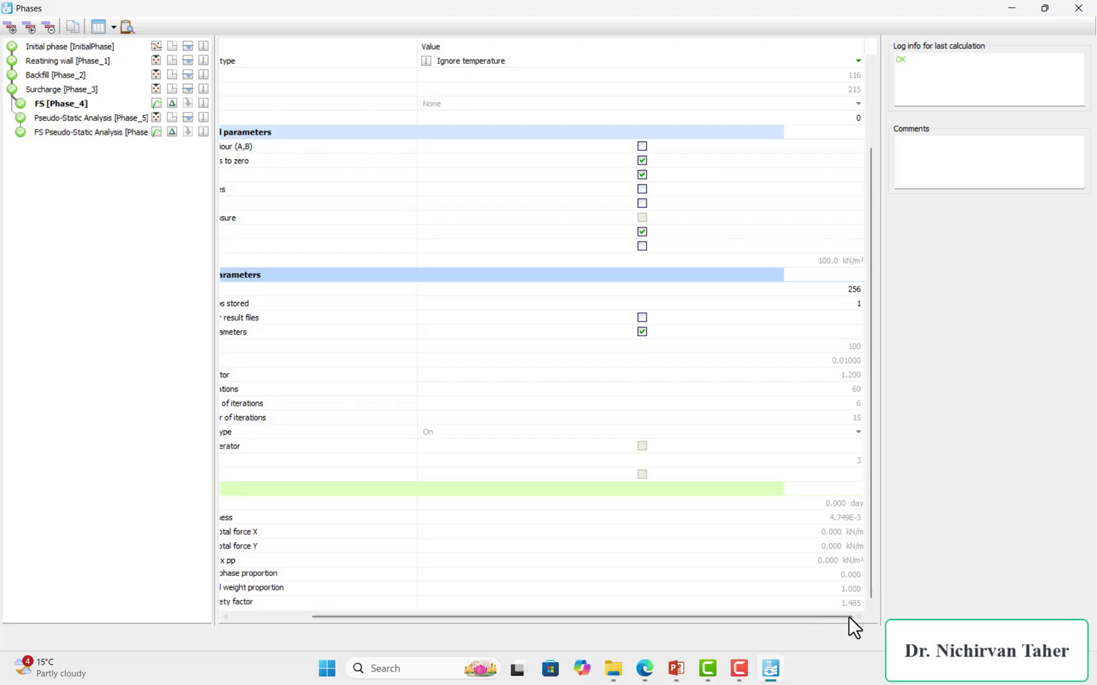
pyautogui.click(46, 135)
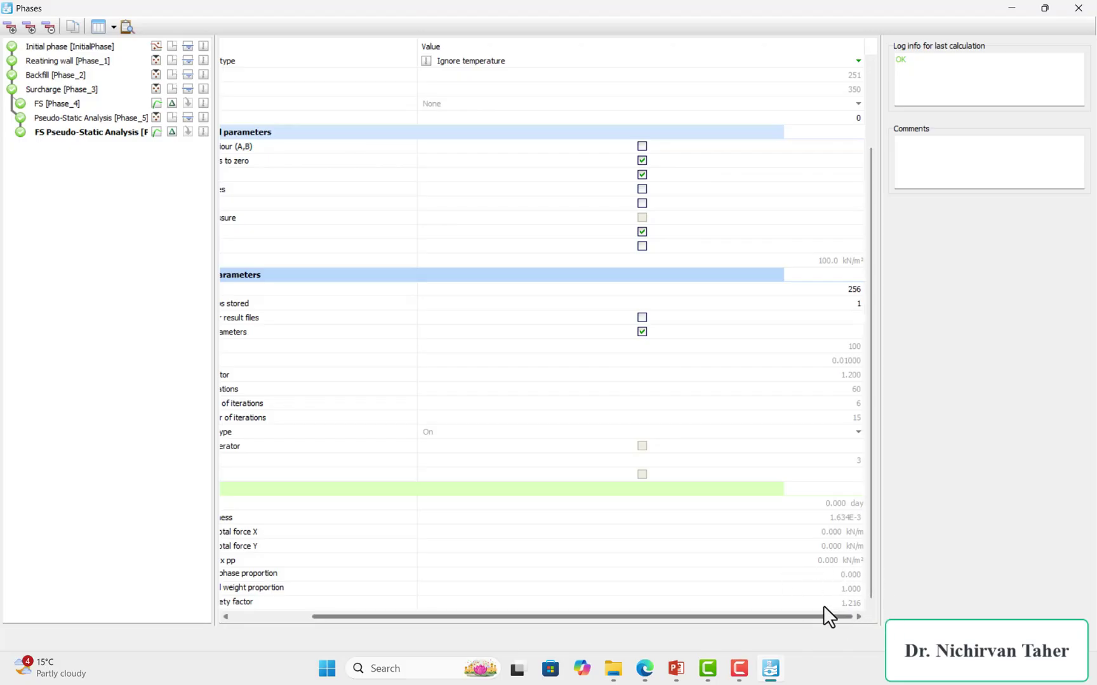
pyautogui.press('Escape')
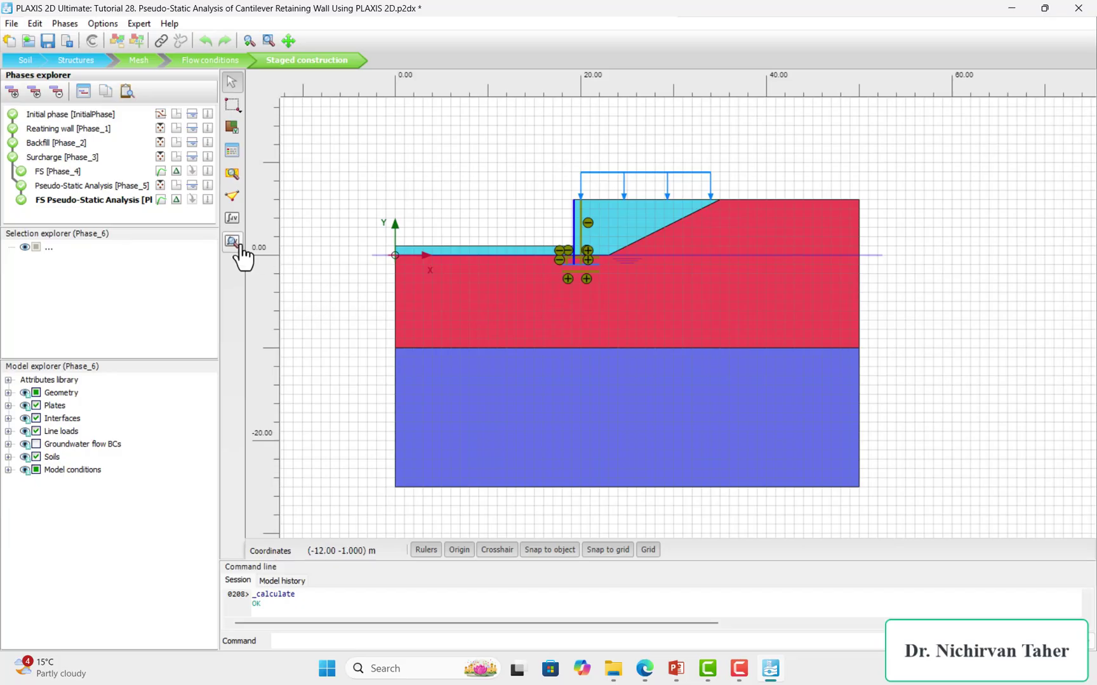
# Step: Open the results in maximized Output and plot total displacements |u| for Phase_6 (max 0.1220 m)
pyautogui.click(232, 242)
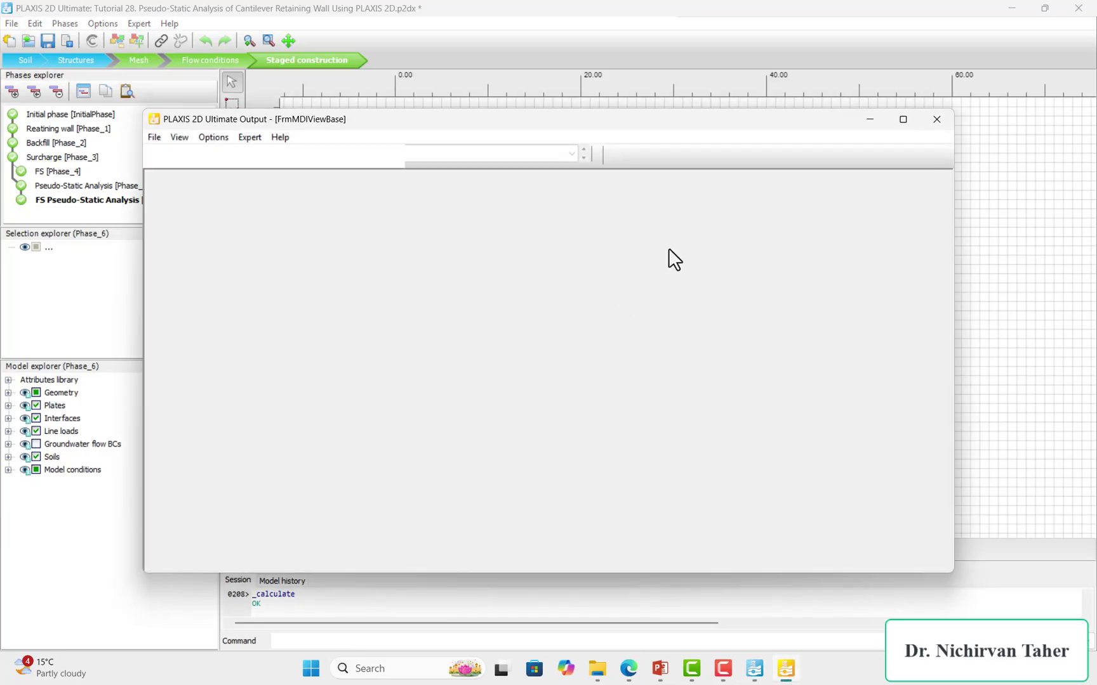
pyautogui.click(902, 119)
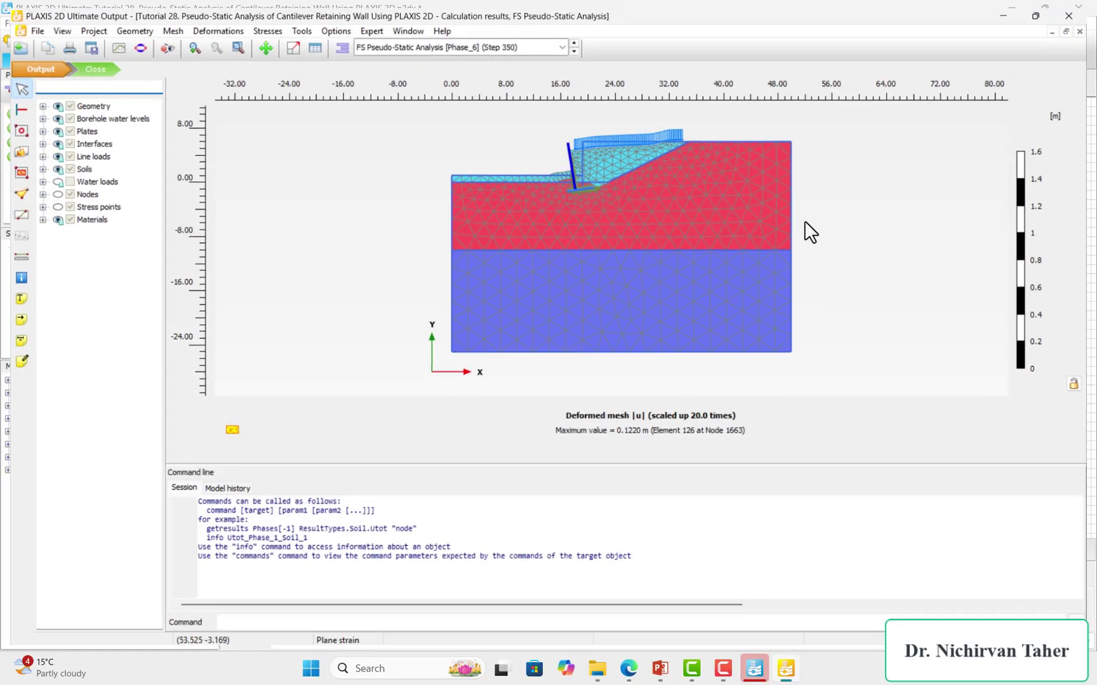
pyautogui.moveTo(637, 464); pyautogui.dragTo(640, 592)
pyautogui.click(211, 24)
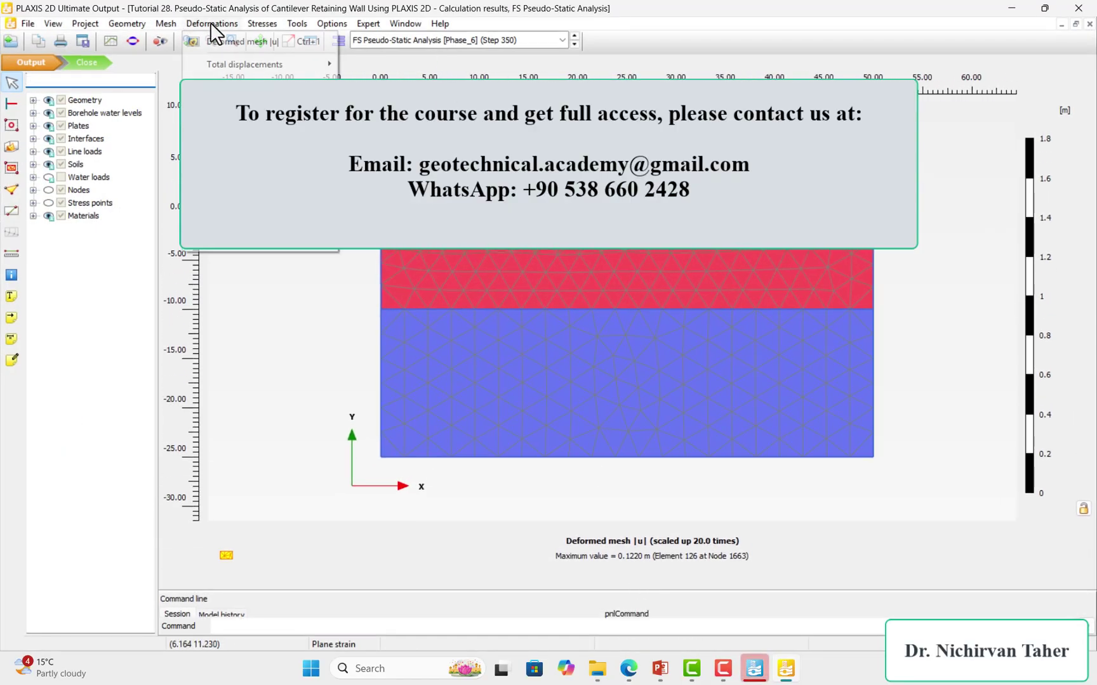
pyautogui.moveTo(331, 64)
pyautogui.click(365, 63)
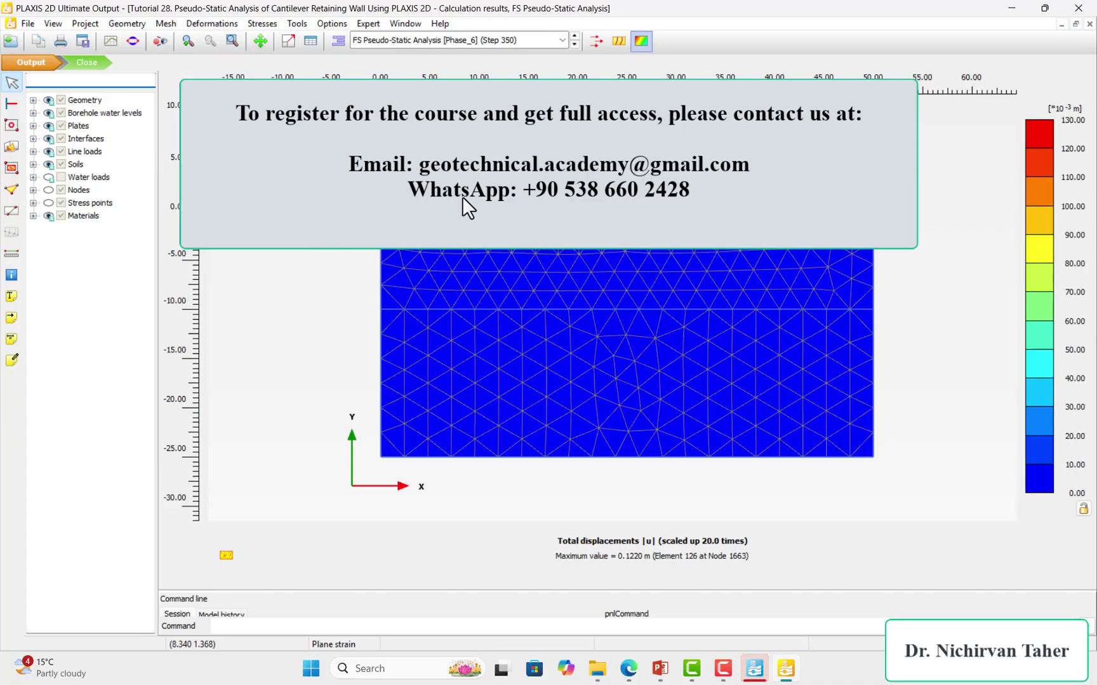
# Step: Zoom to the wall and compare |u| for Phase_4, Phase_5 (0.08510 m) and Surcharge Phase_3 (0.05493 m)
pyautogui.scroll(2, 557, 192)
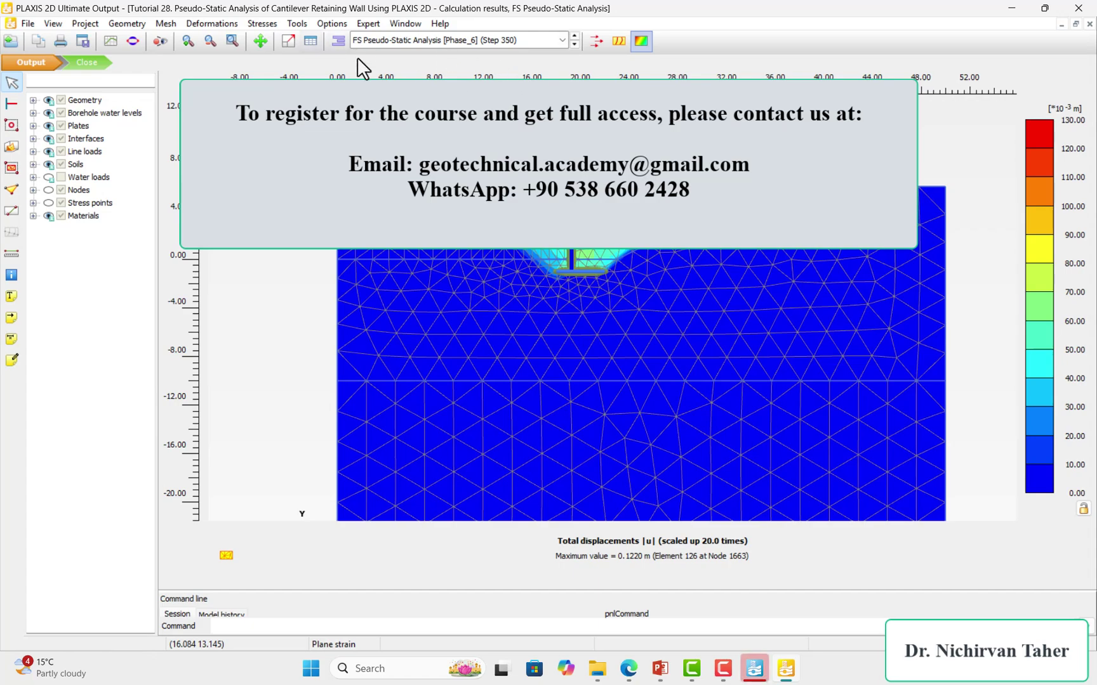
pyautogui.click(491, 44)
pyautogui.click(406, 110)
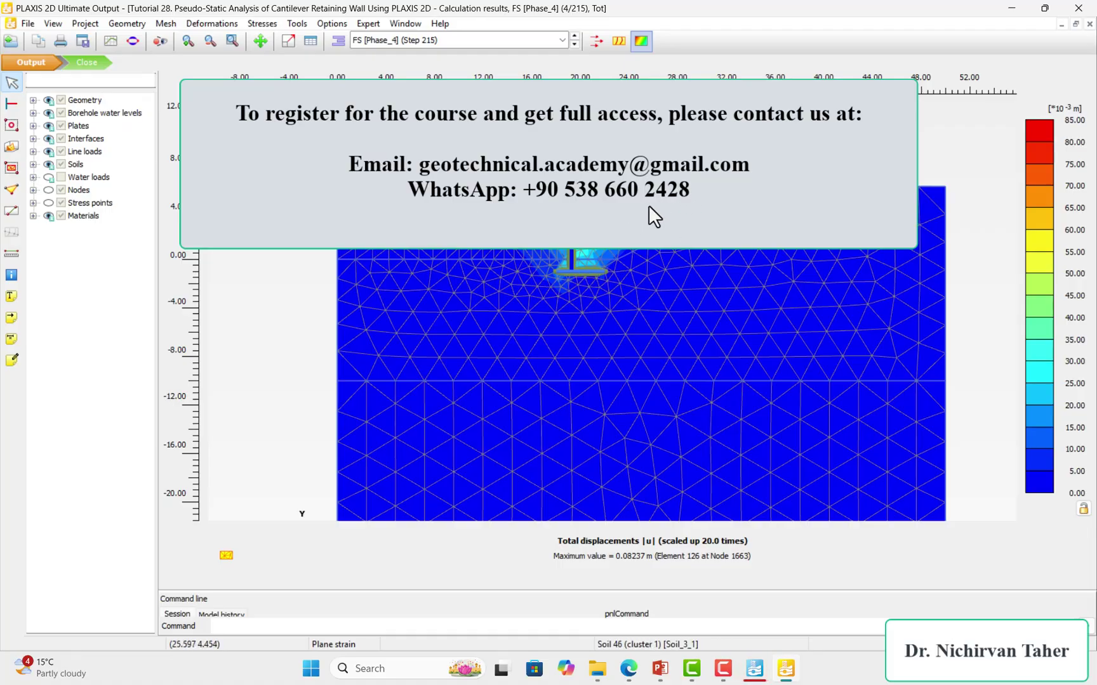
pyautogui.click(469, 41)
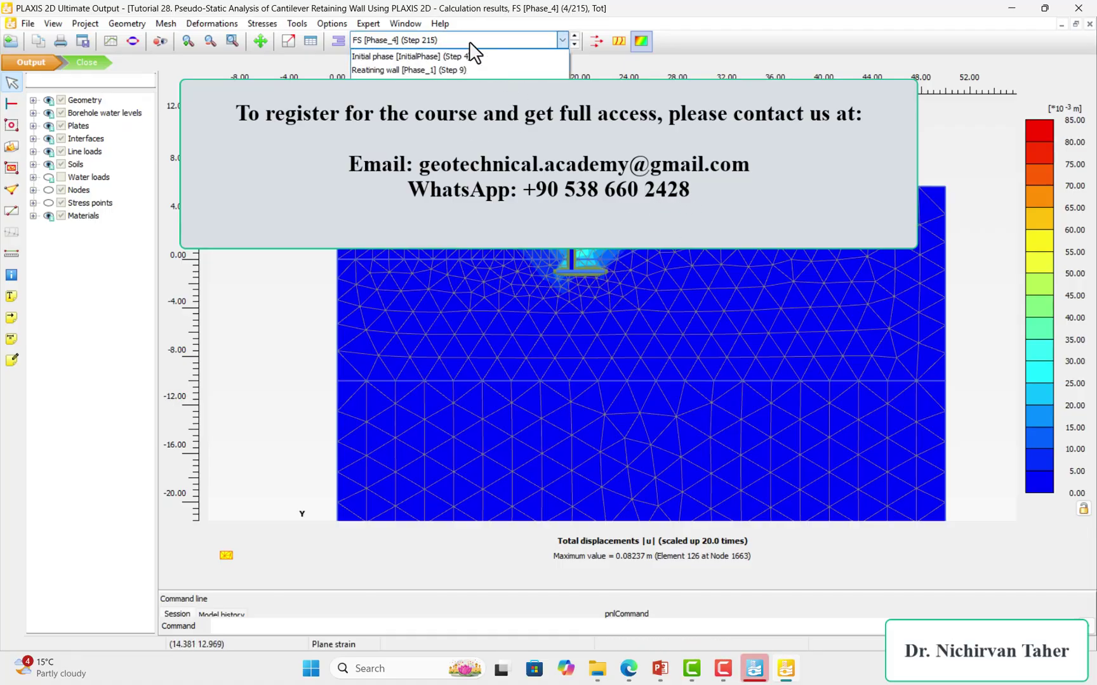
pyautogui.click(400, 123)
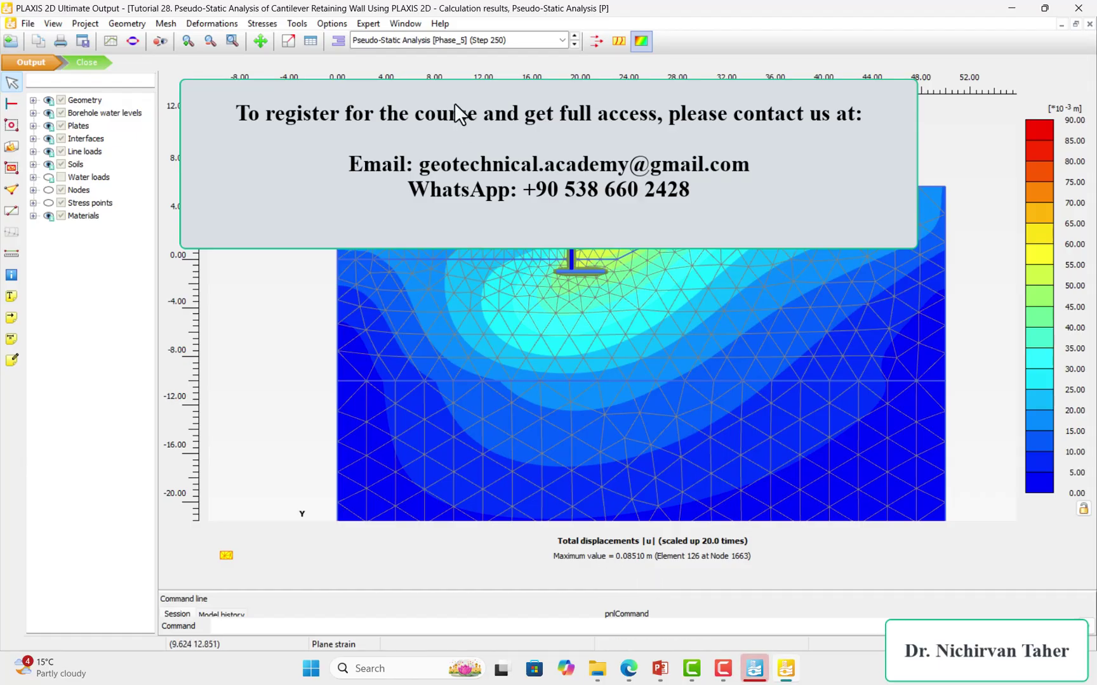
pyautogui.click(455, 45)
pyautogui.scroll(1, 458, 55)
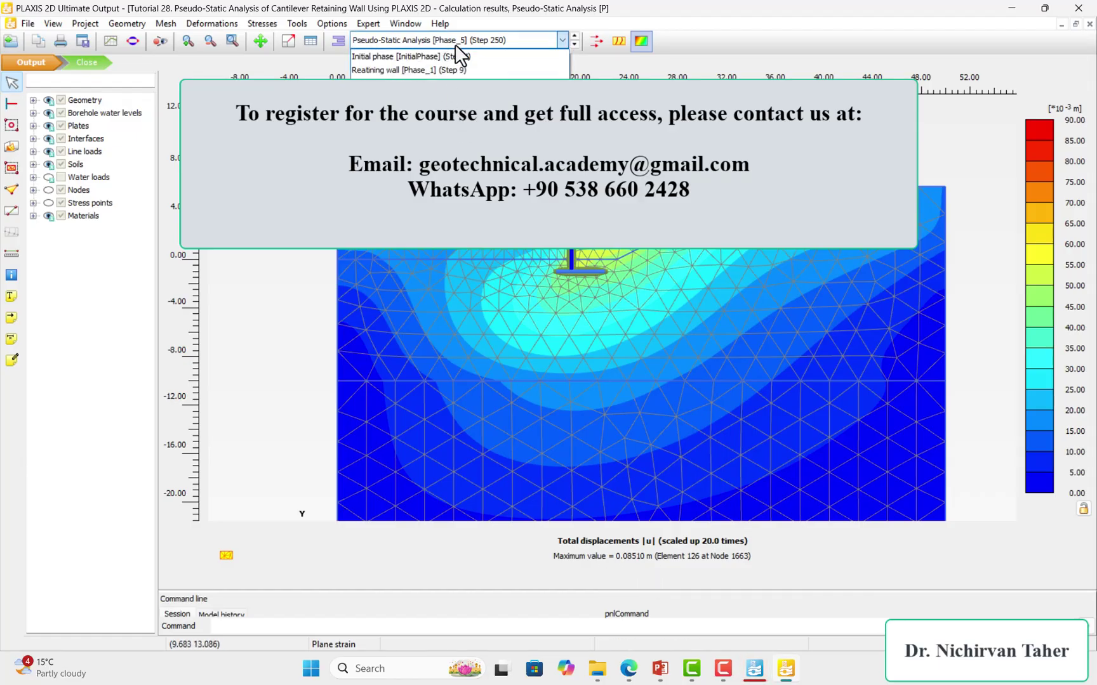
pyautogui.click(413, 99)
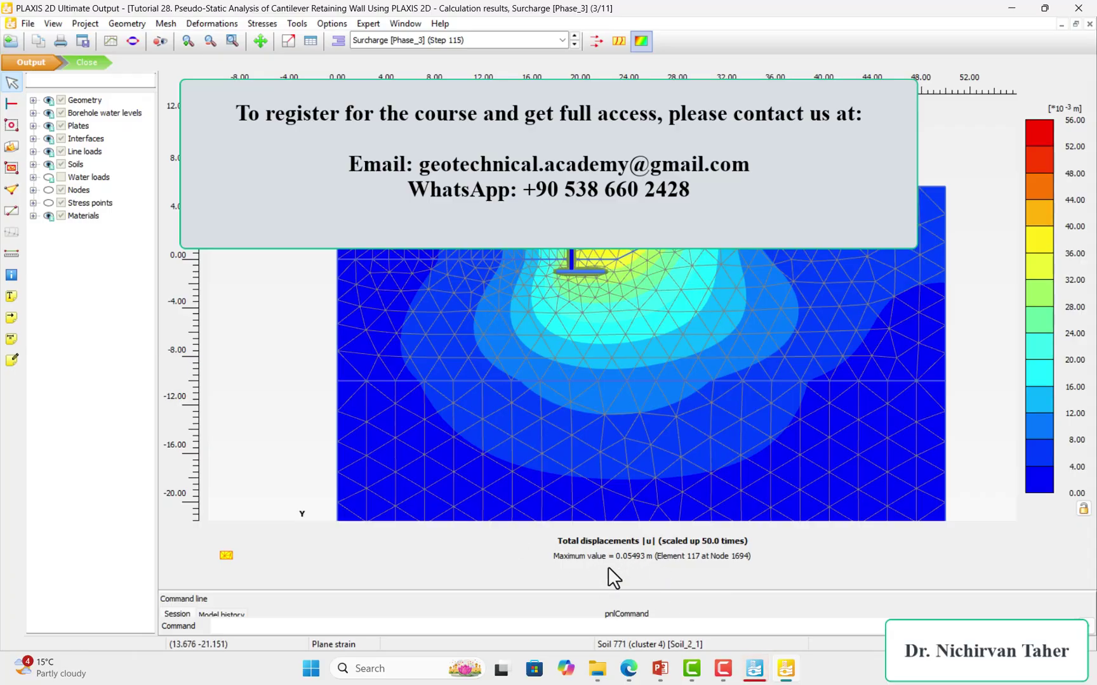
pyautogui.click(505, 43)
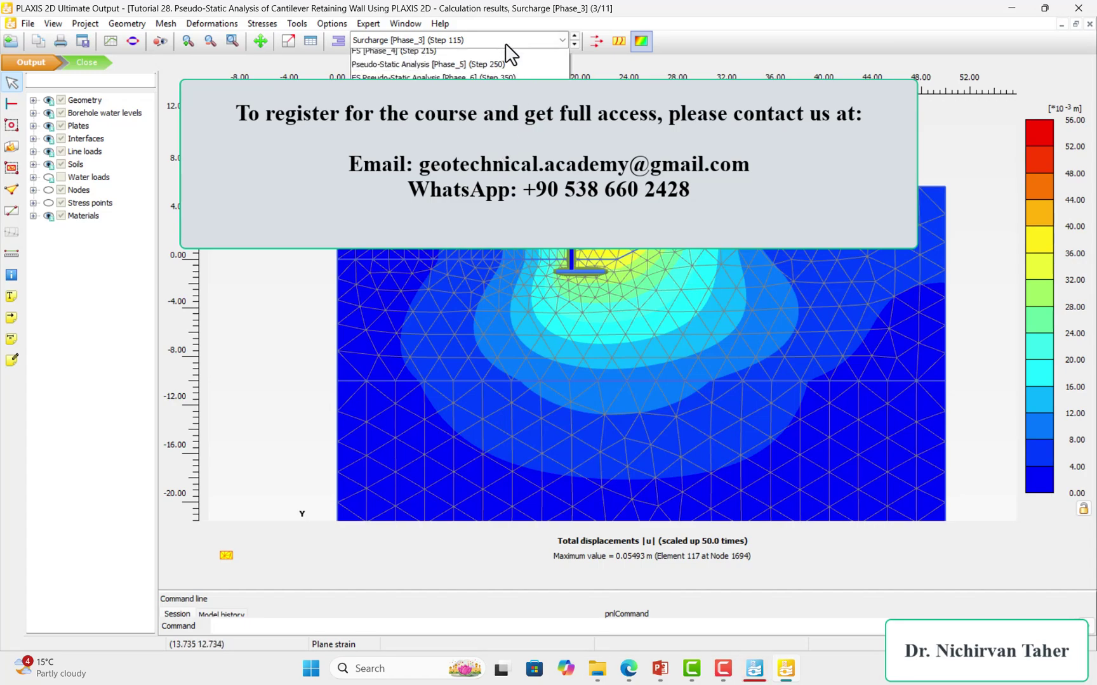
pyautogui.click(441, 125)
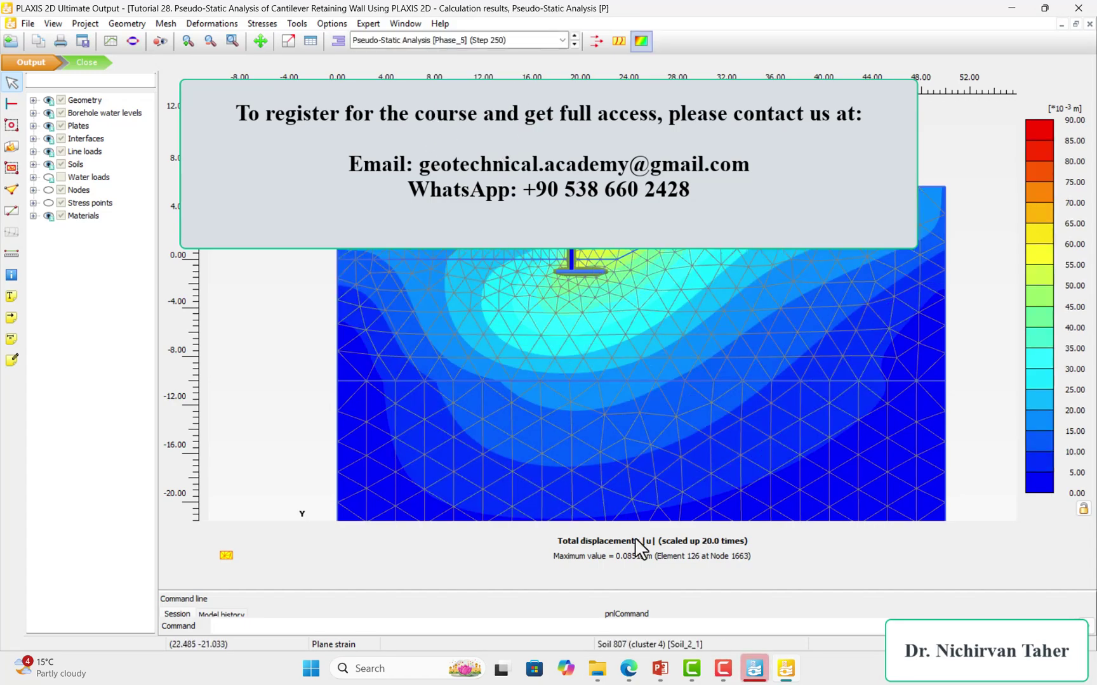
pyautogui.click(209, 25)
# Step: Plot horizontal displacements ux for Phase_5 as arrows, then as shadings (min -0.06361 m)
pyautogui.moveTo(299, 59)
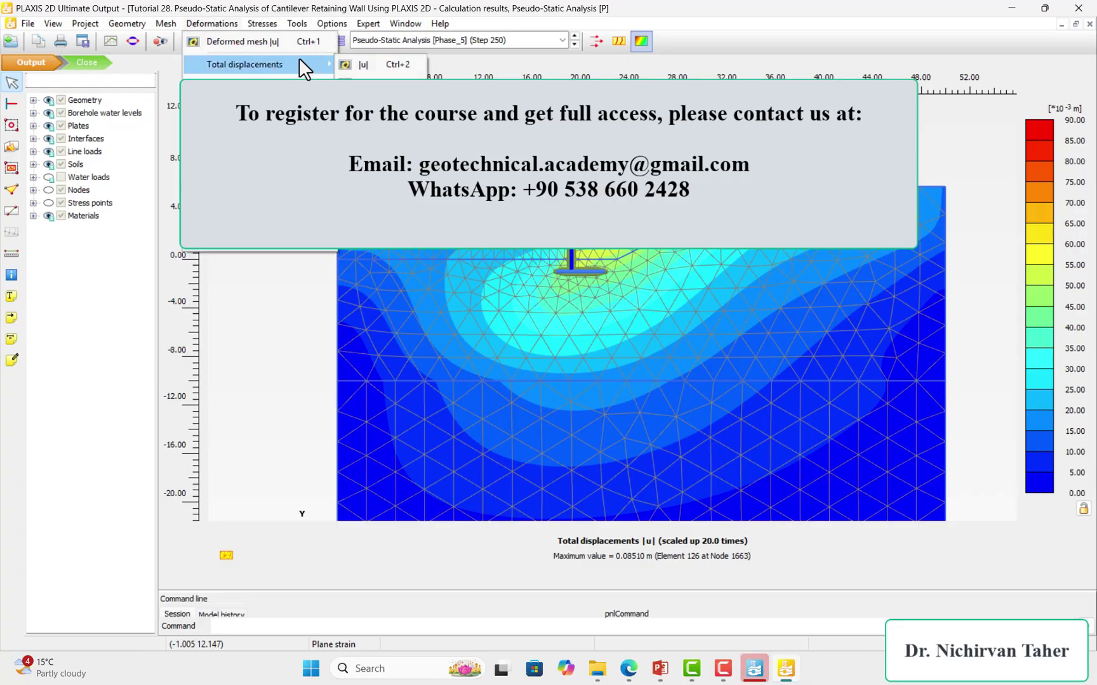
pyautogui.click(363, 82)
pyautogui.click(595, 40)
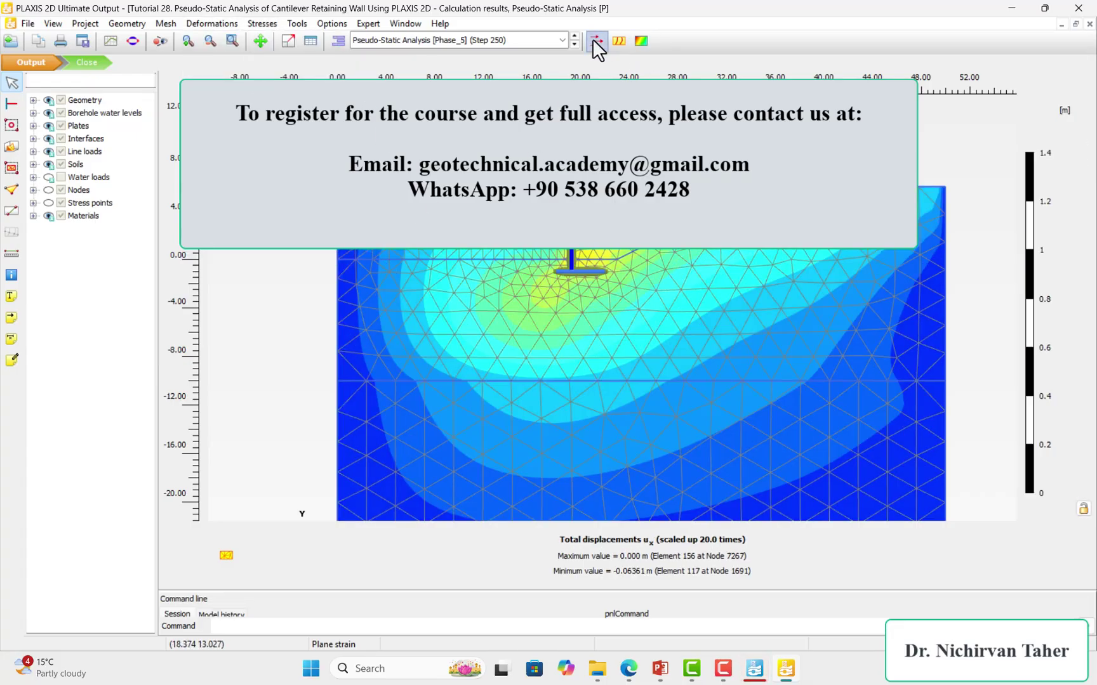
pyautogui.scroll(1, 603, 198)
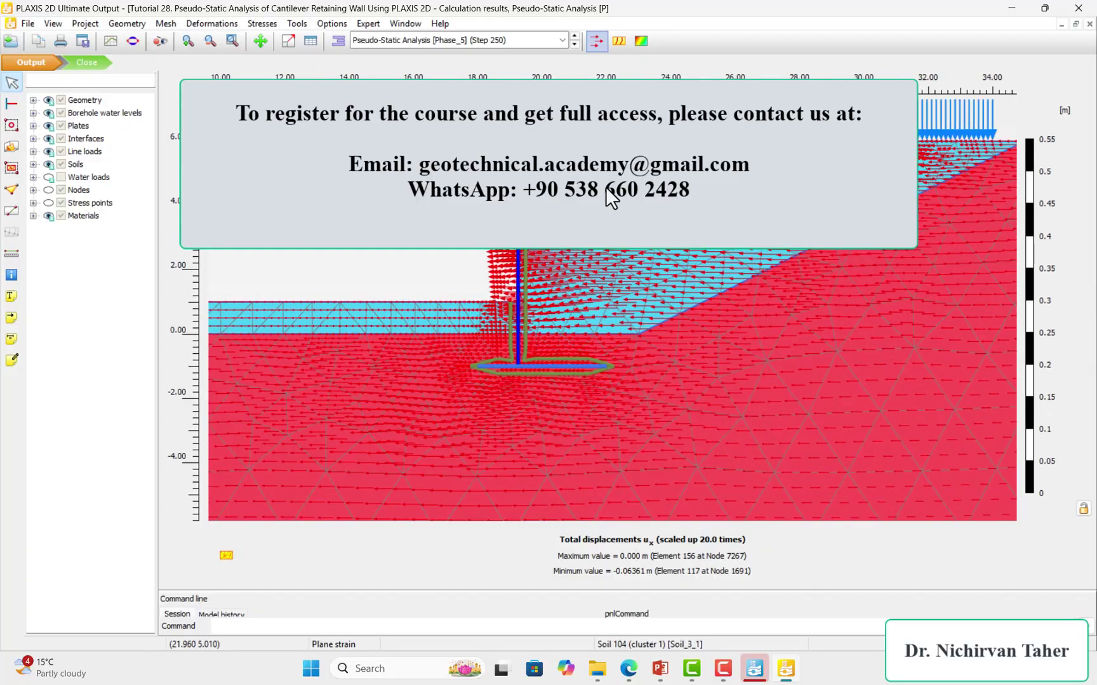
pyautogui.scroll(-2, 615, 198)
pyautogui.scroll(2, 640, 381)
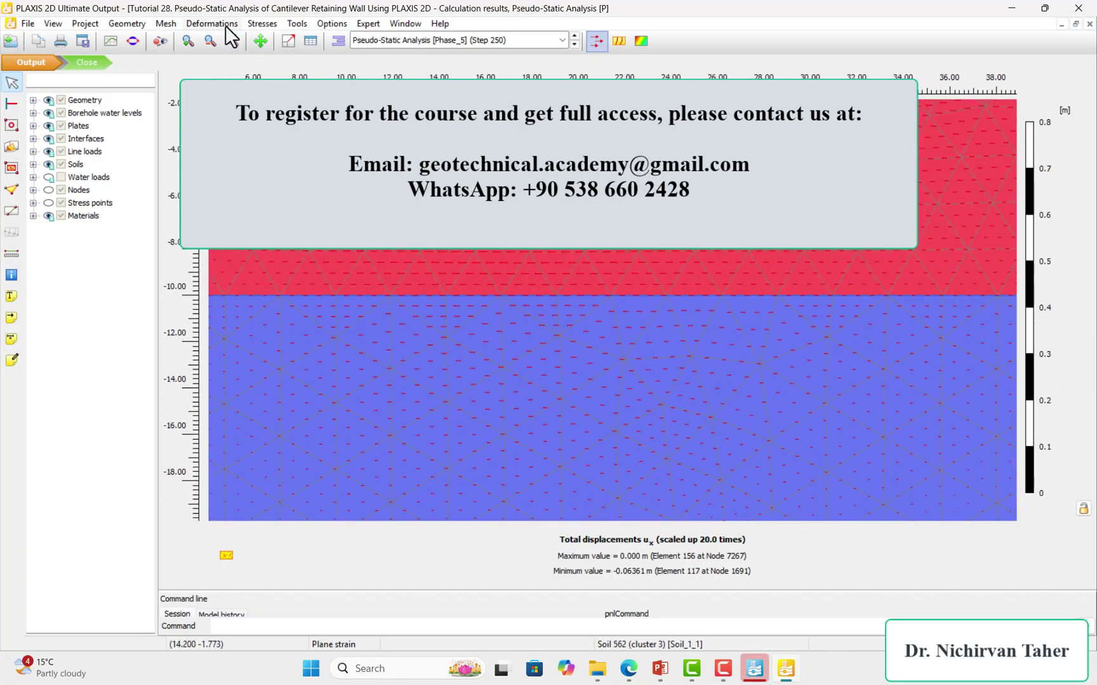
pyautogui.click(640, 40)
pyautogui.scroll(-2, 628, 318)
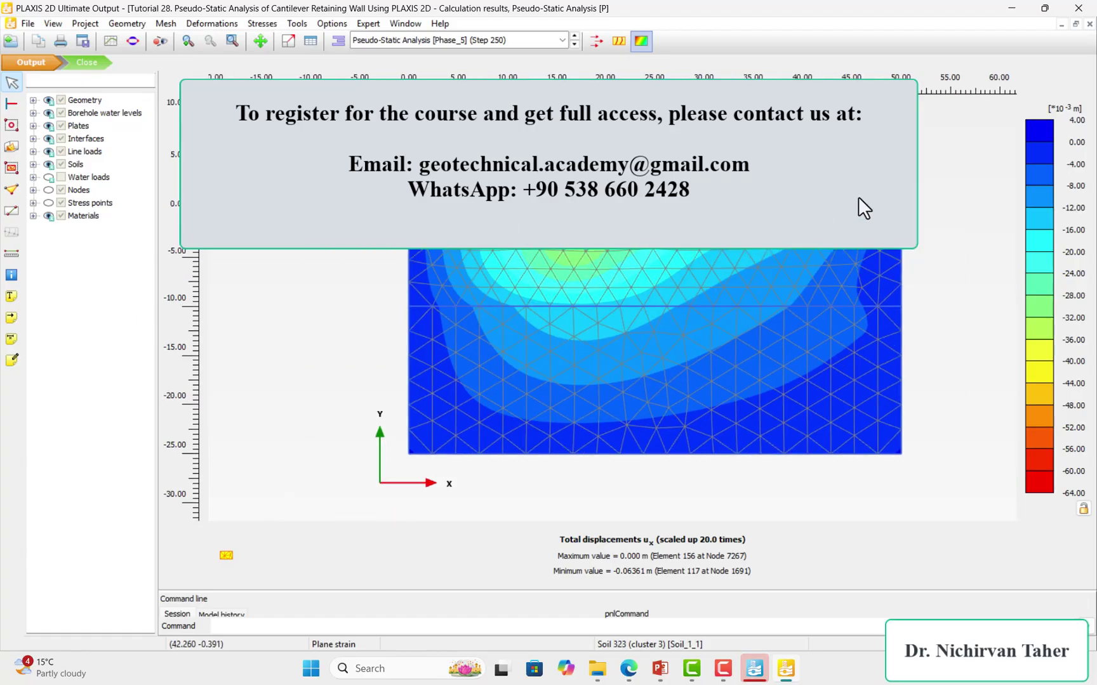
pyautogui.click(210, 24)
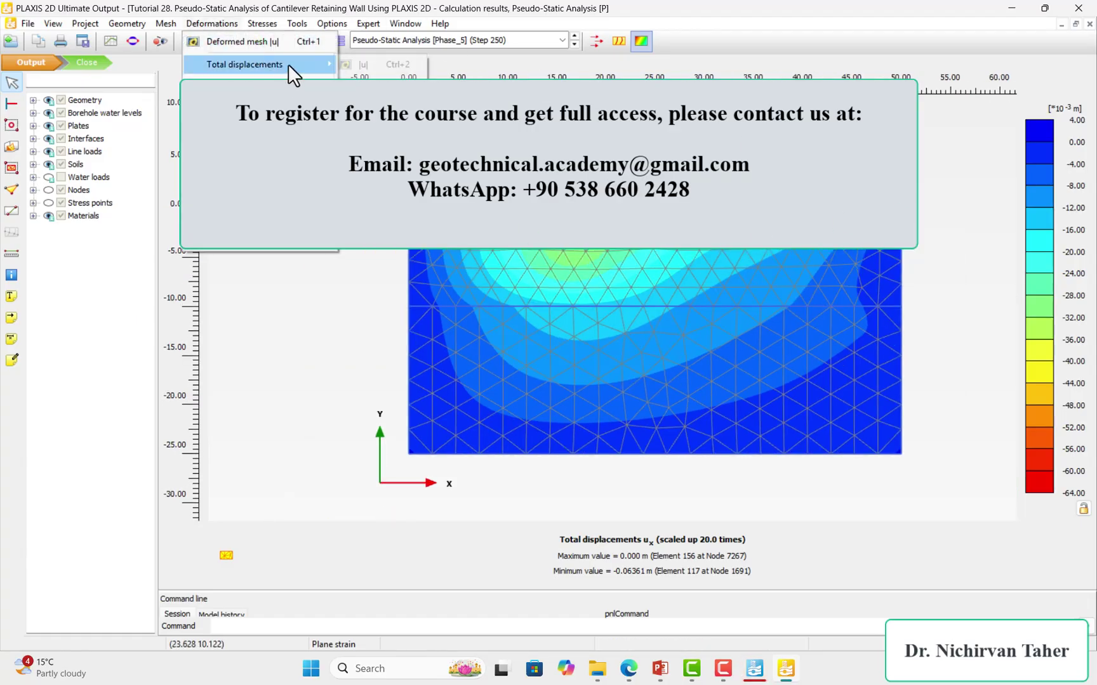
# Step: Show vertical displacements uy and compare them for Surcharge [Phase_3] and FS Pseudo-Static [Phase_6]
pyautogui.click(365, 109)
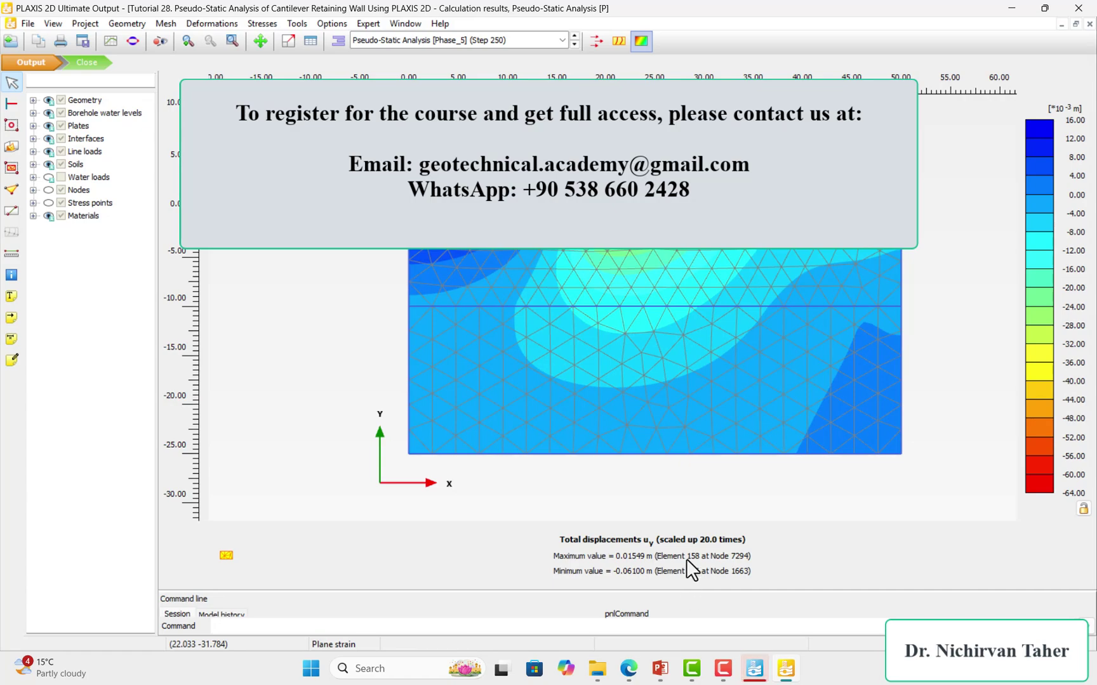
pyautogui.click(491, 42)
pyautogui.click(440, 94)
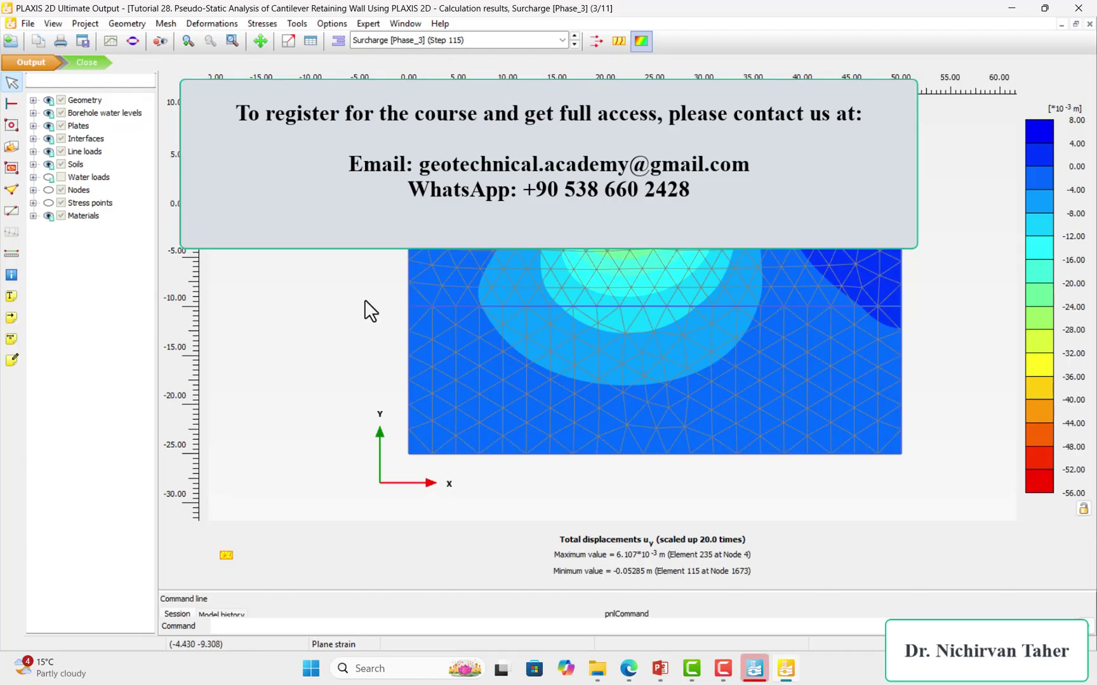
pyautogui.click(448, 40)
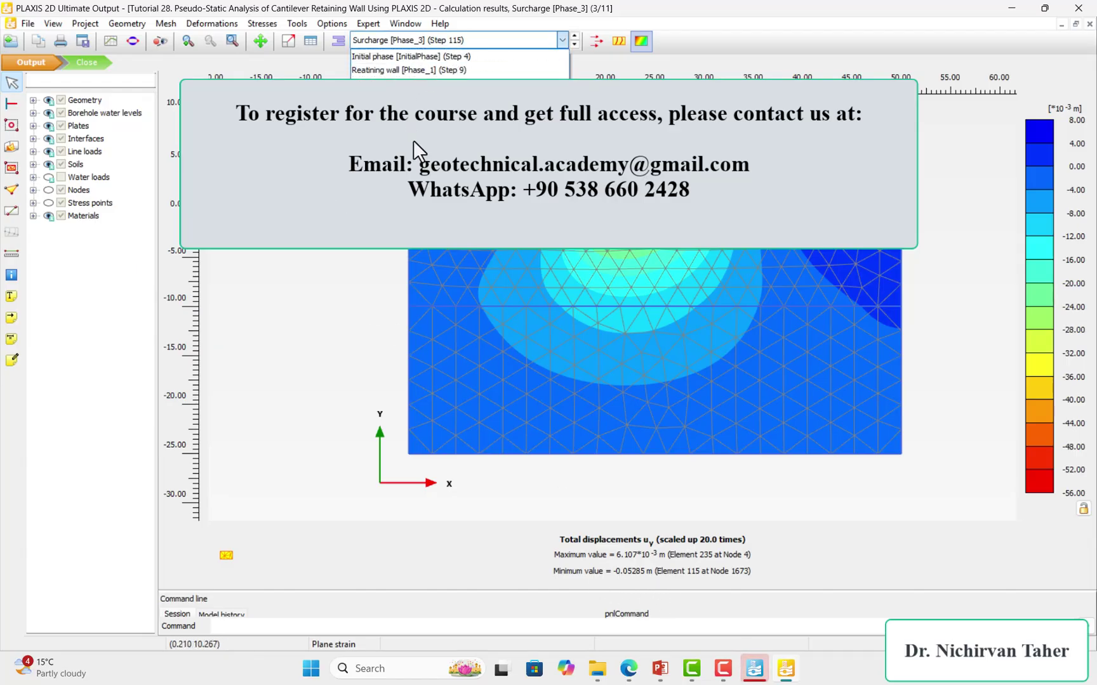
pyautogui.click(414, 136)
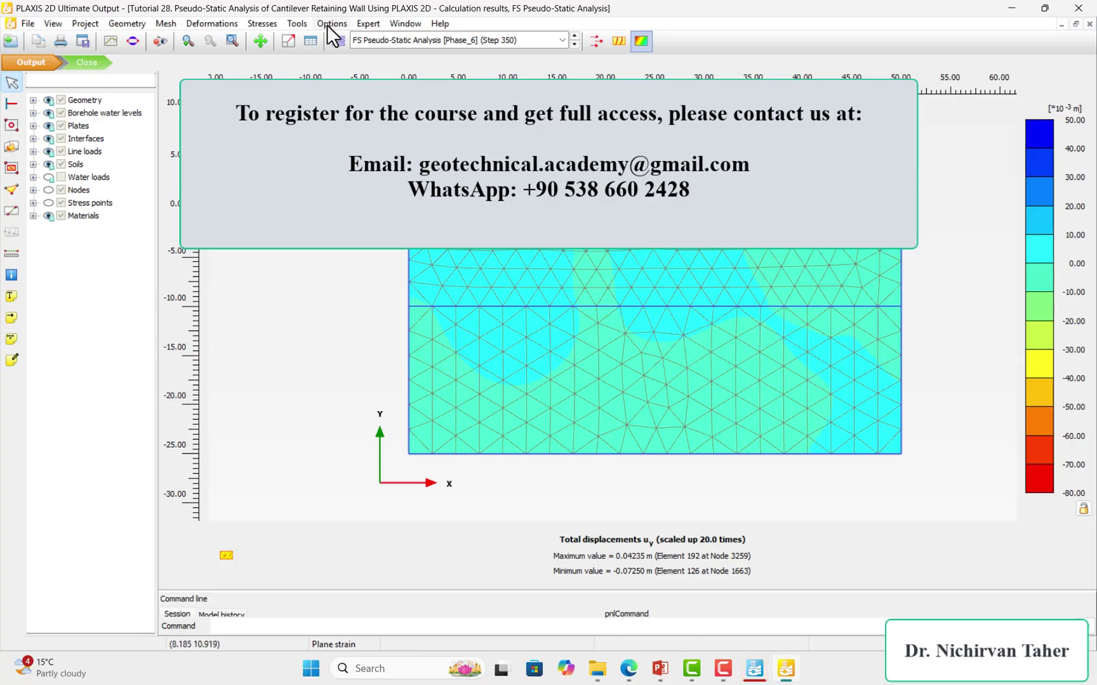
# Step: Return to total displacements |u| for FS Pseudo-Static Analysis [Phase_6], maximum 0.1220 m
pyautogui.click(219, 26)
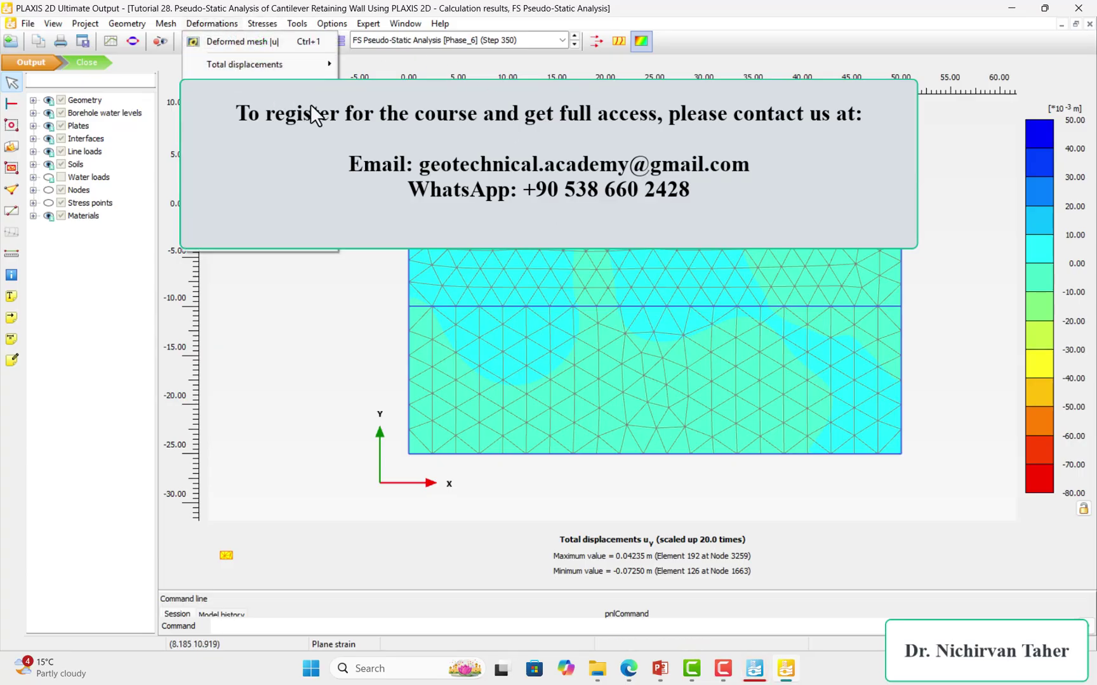
pyautogui.moveTo(314, 63)
pyautogui.click(380, 65)
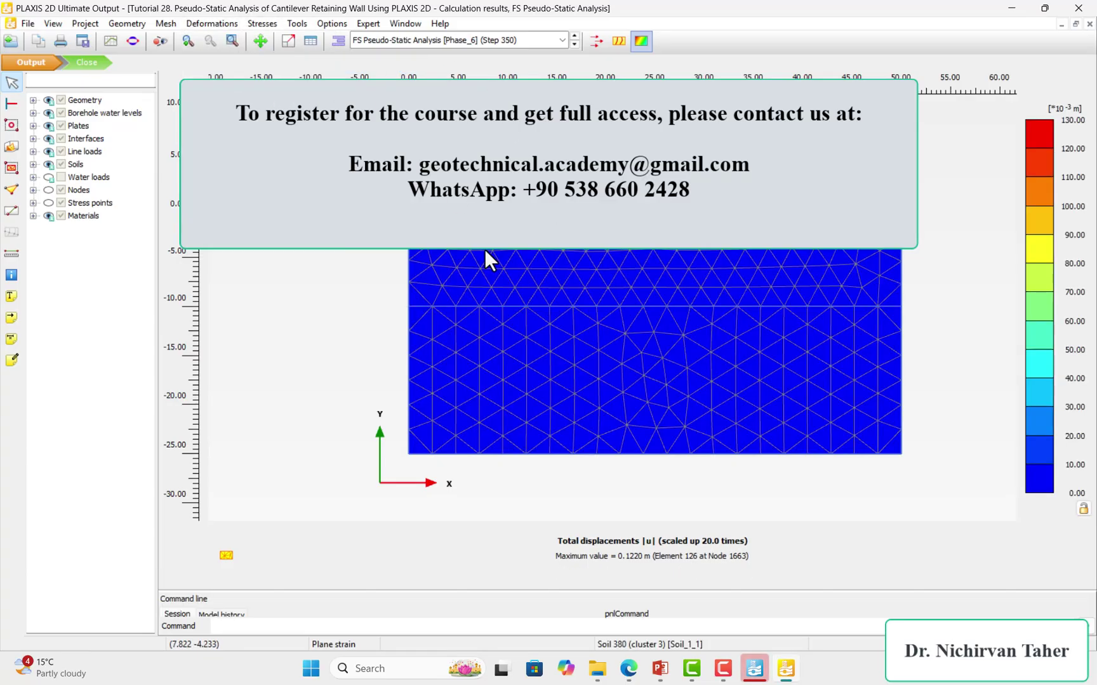